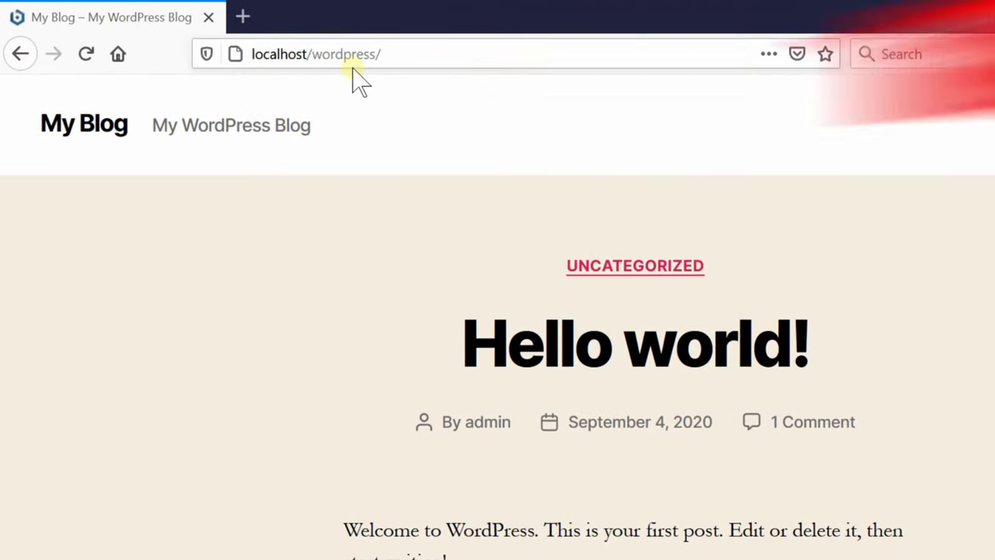
- Open a new private Firefox tab and enter the address localhost/phpmyadmin
click(241, 17)
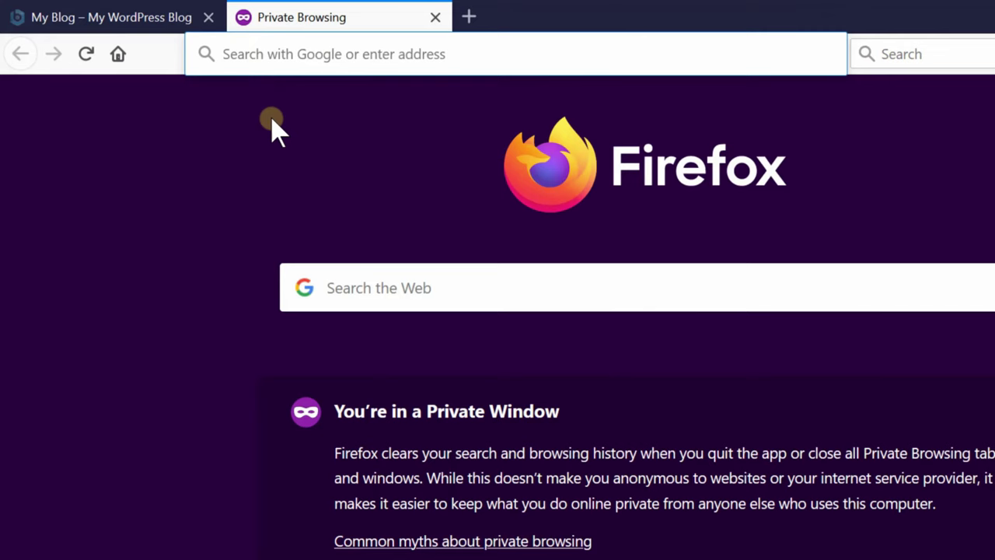
text(local)
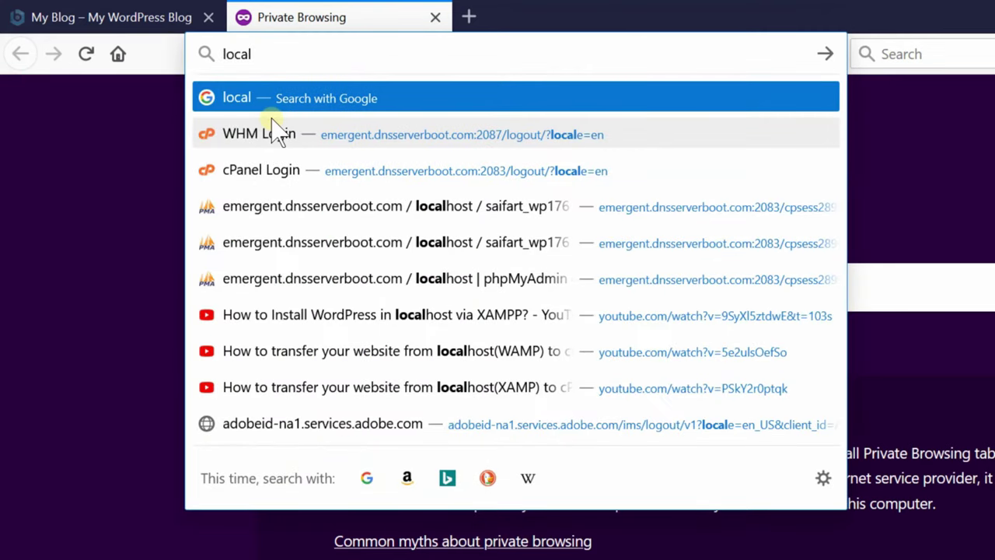
text(host)
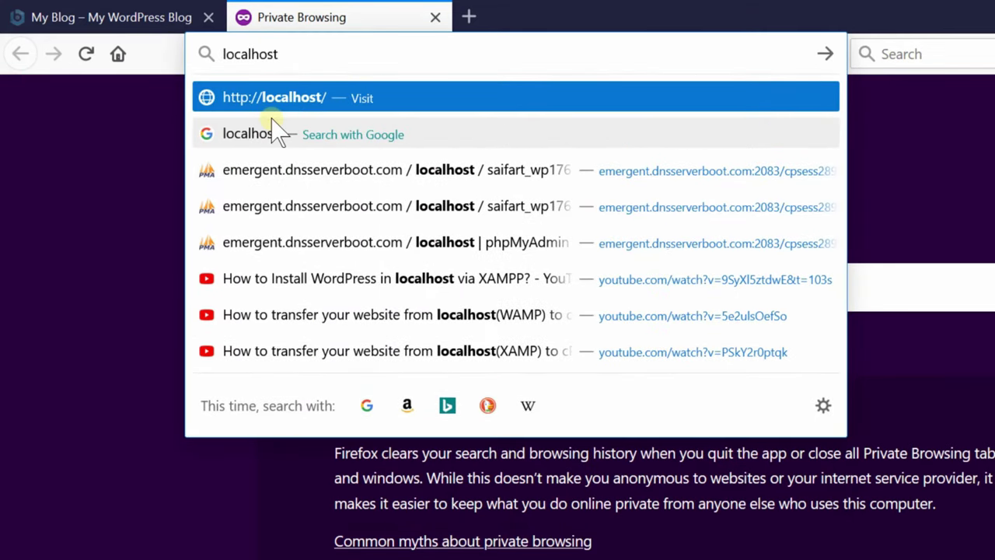
text(/php)
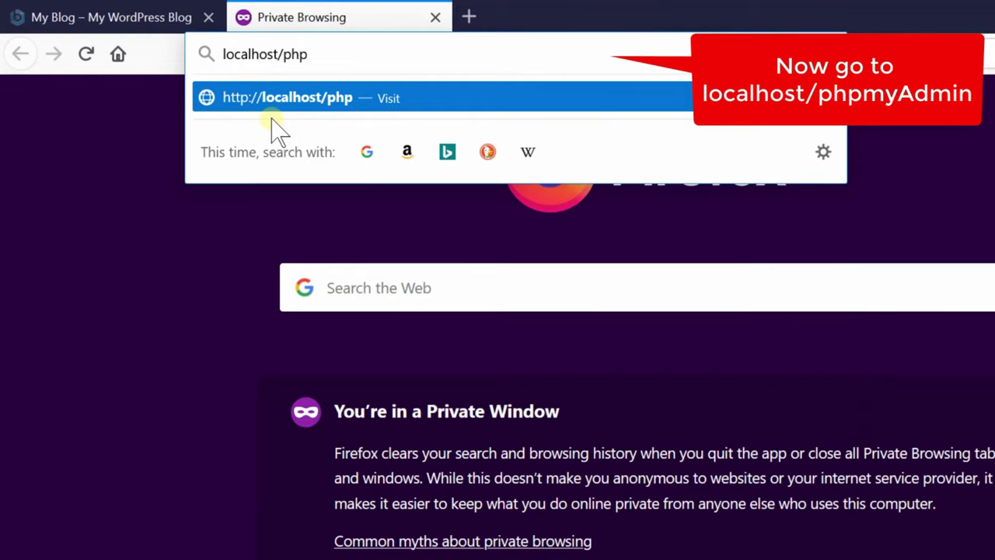
text(myadmin/)
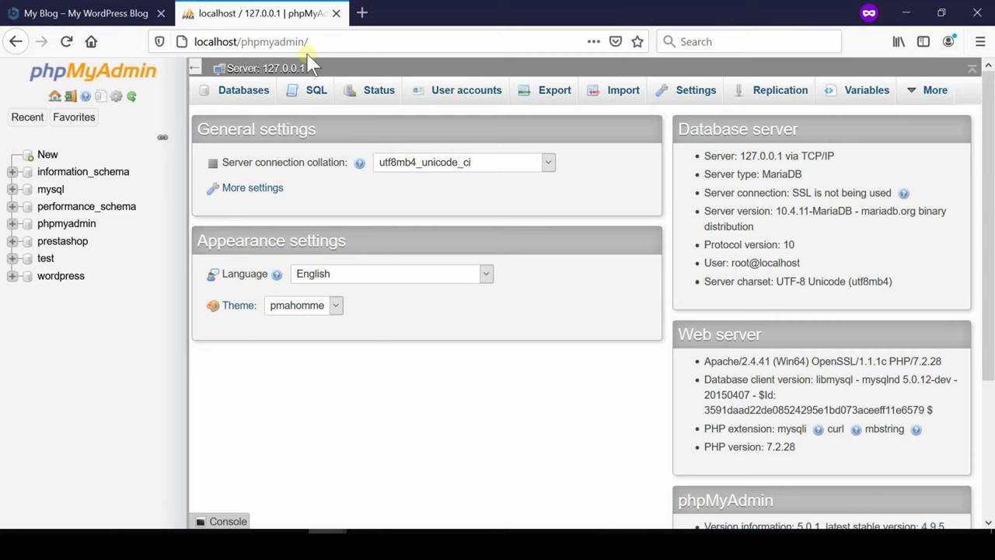
- Quick-export the wordpress database to wordpress.sql and open the saved dump in Notepad++
click(65, 279)
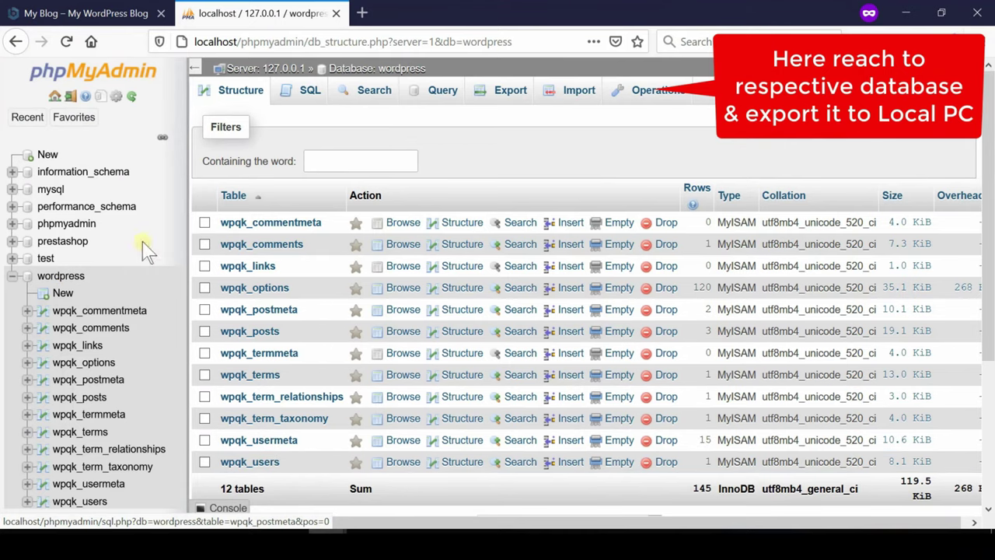
click(497, 93)
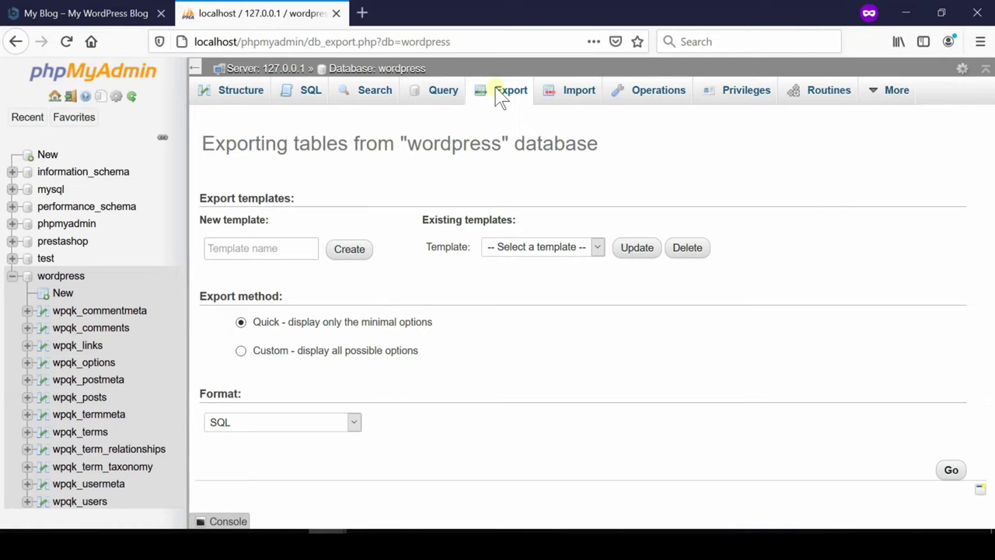
click(953, 470)
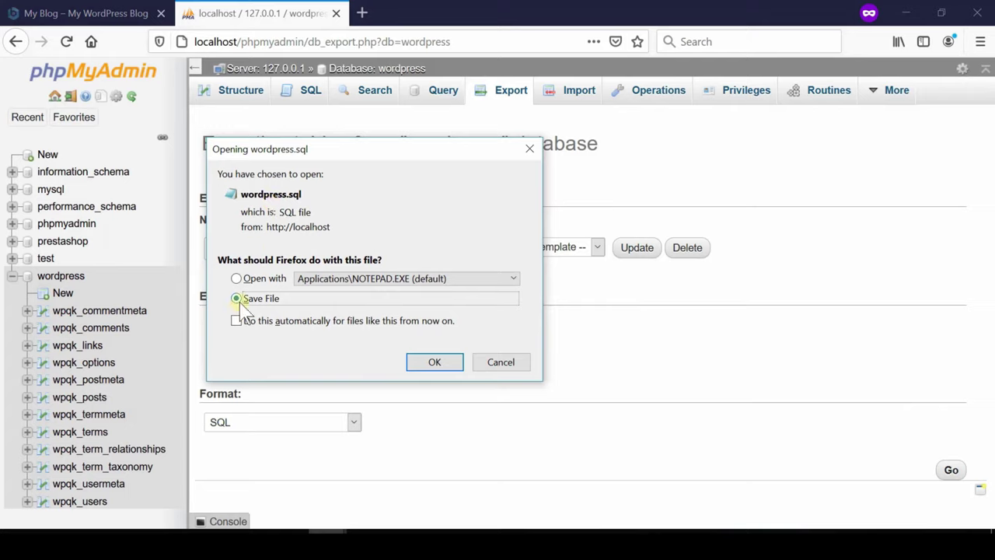
click(440, 364)
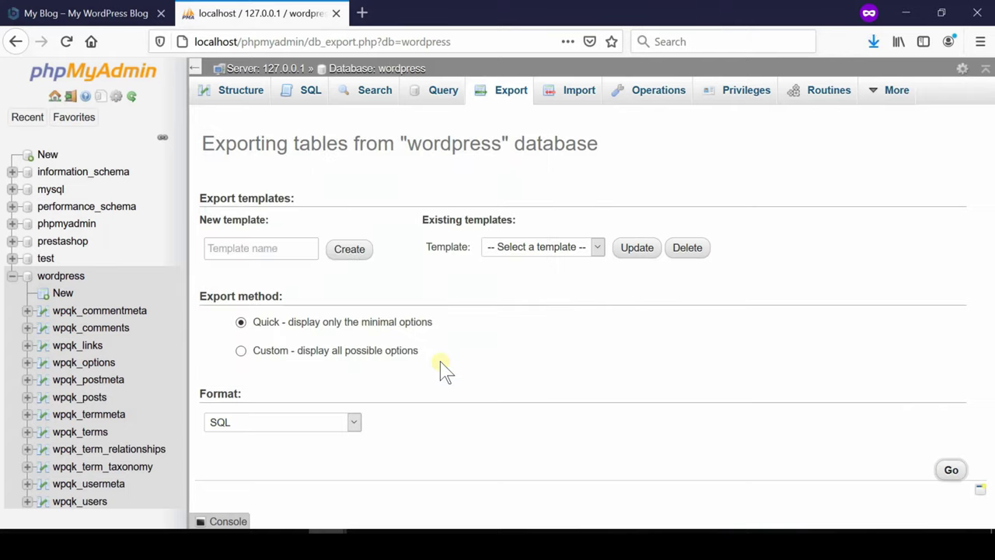
click(873, 40)
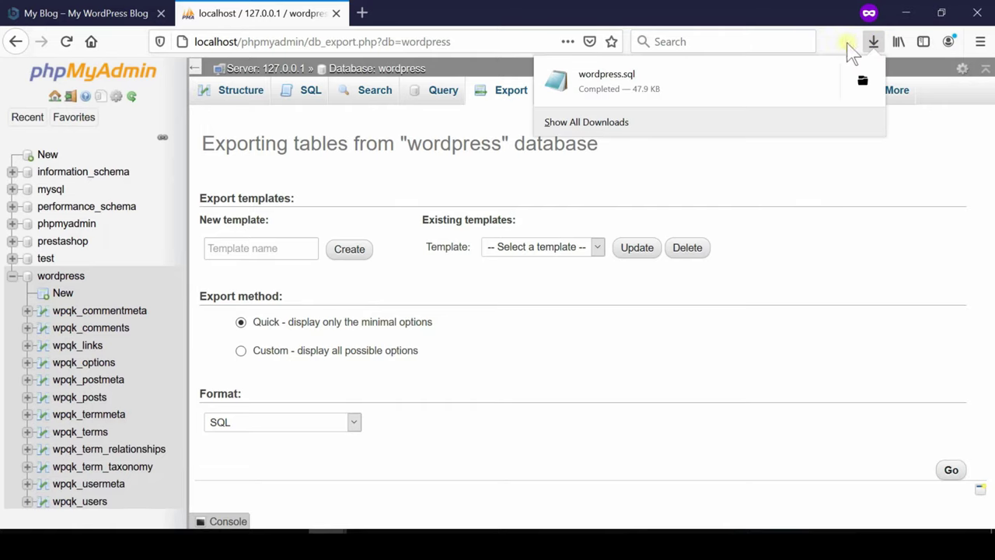
click(596, 90)
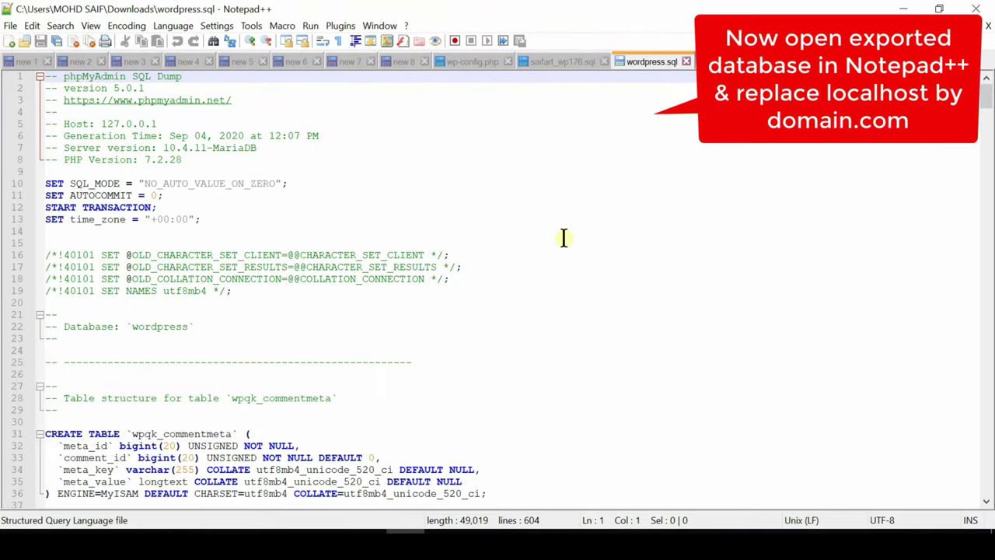
- Replace all 10 occurrences of localhost with saifart.tk in wordpress.sql
key(ctrl+h)
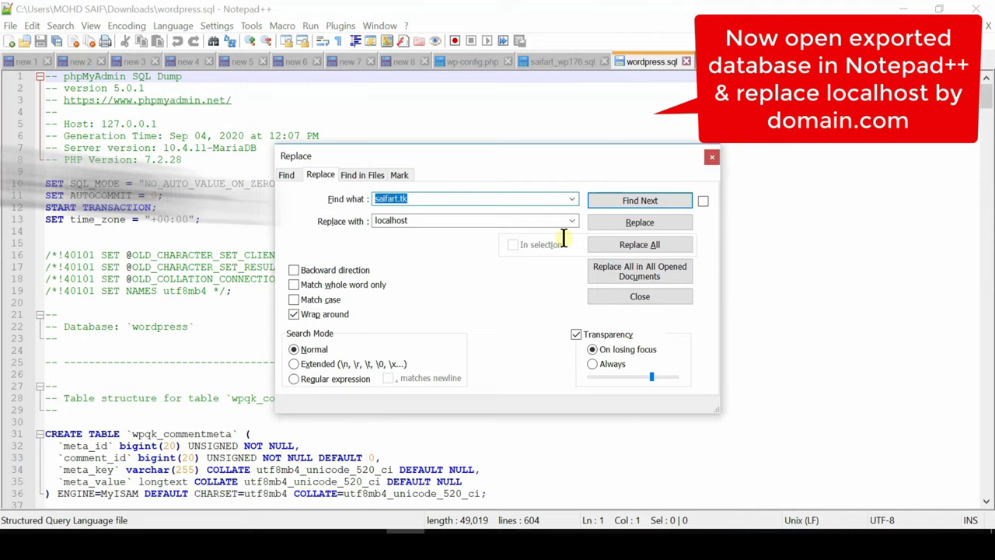
click(428, 198)
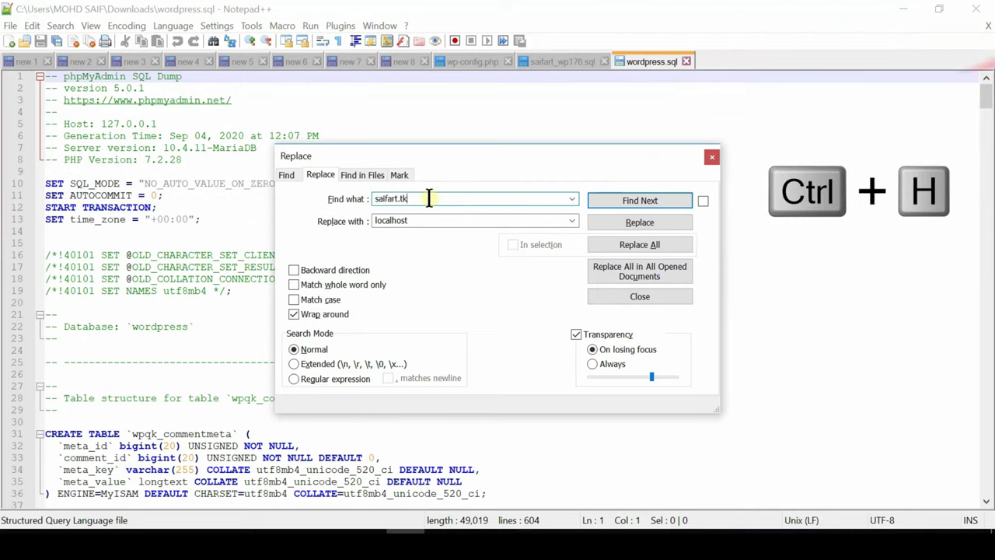
double_click(429, 198)
text(loca)
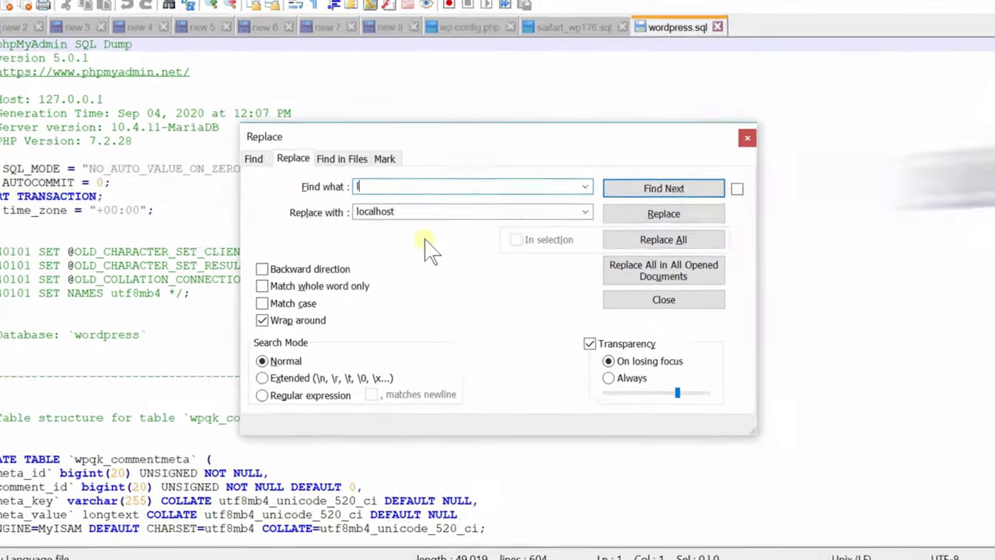
text(lhost)
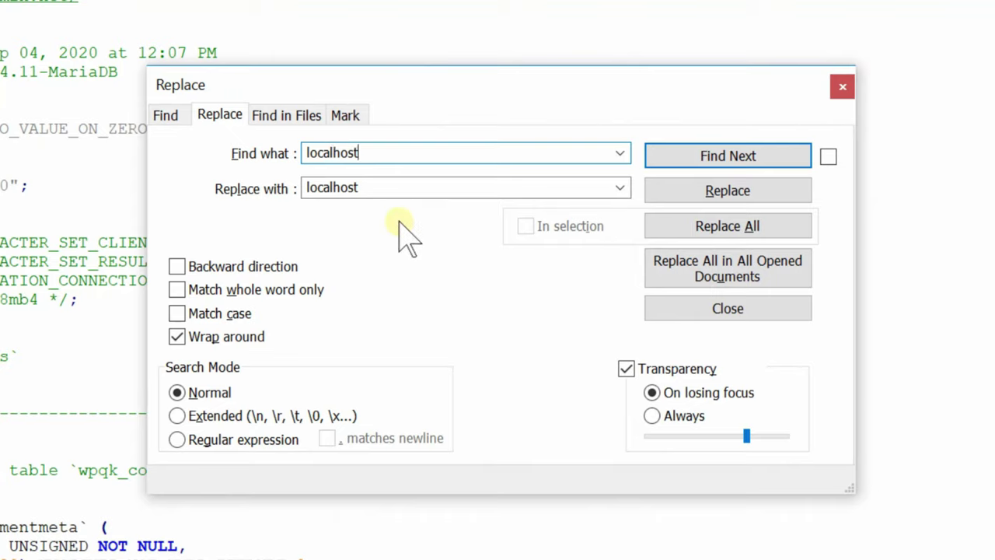
drag(389, 186, 213, 195)
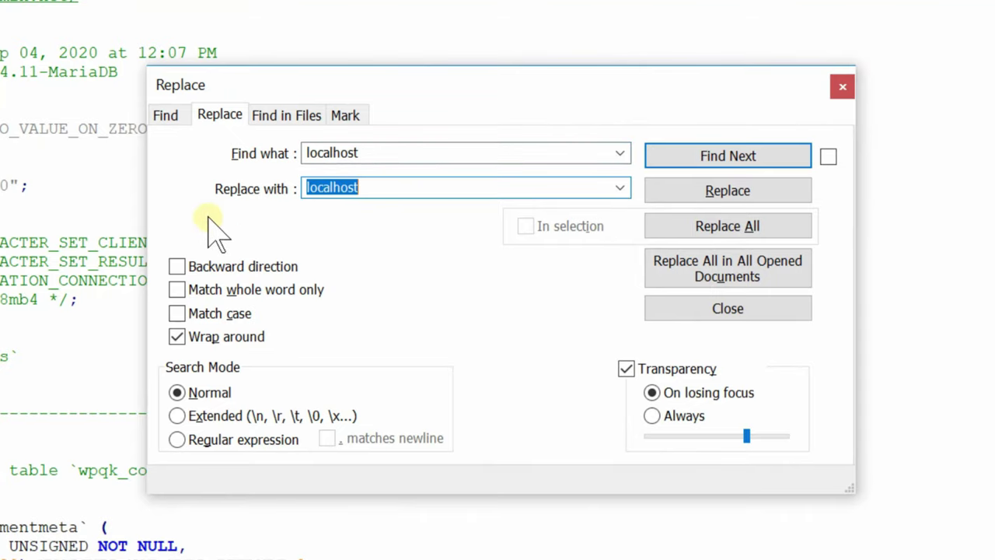
text(saifart.tk)
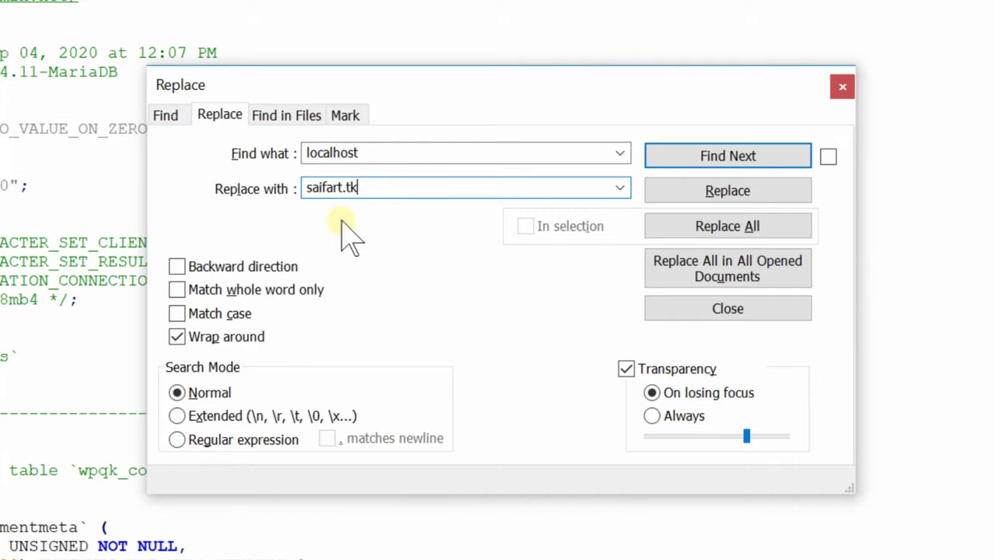
click(740, 195)
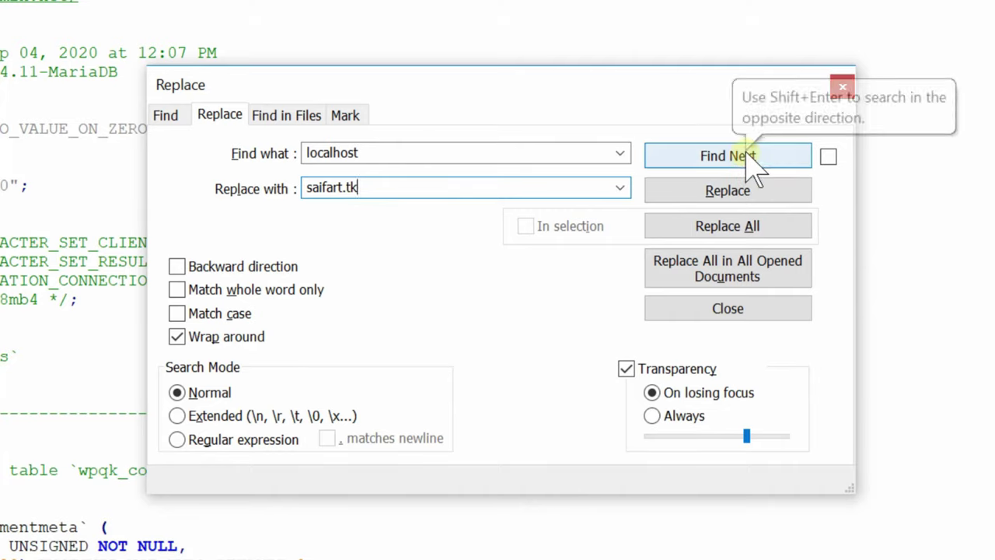
click(744, 154)
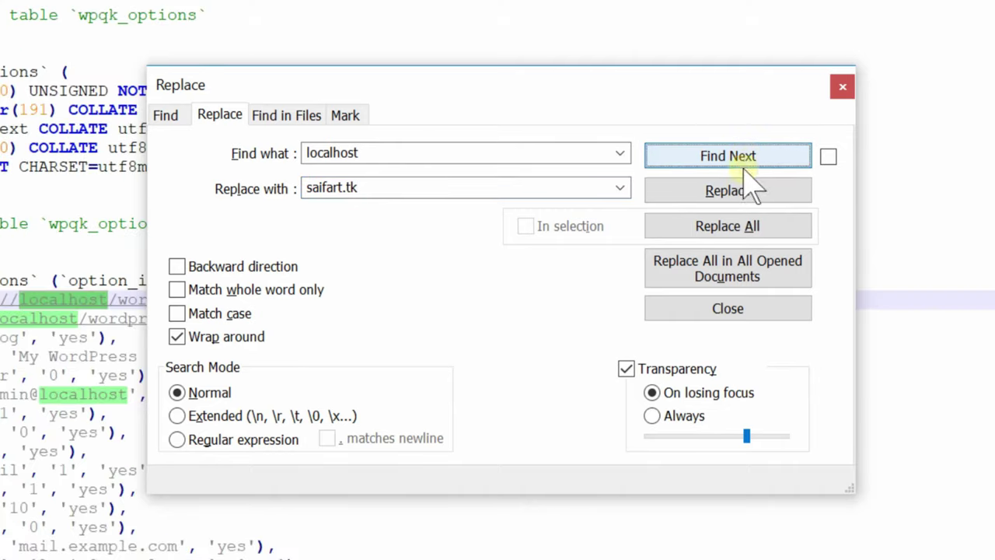
click(738, 229)
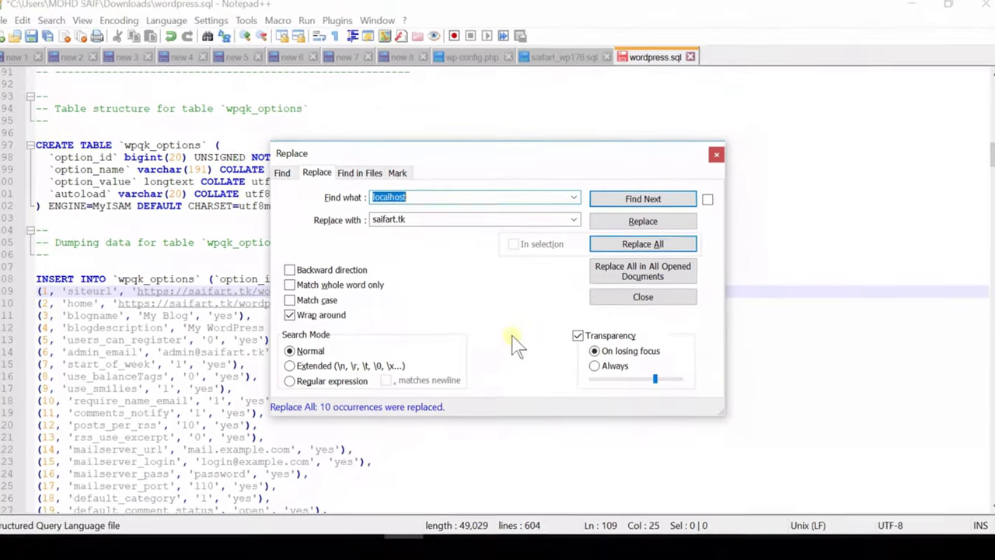
- Confirm no localhost remains and save wordpress.sql
click(652, 245)
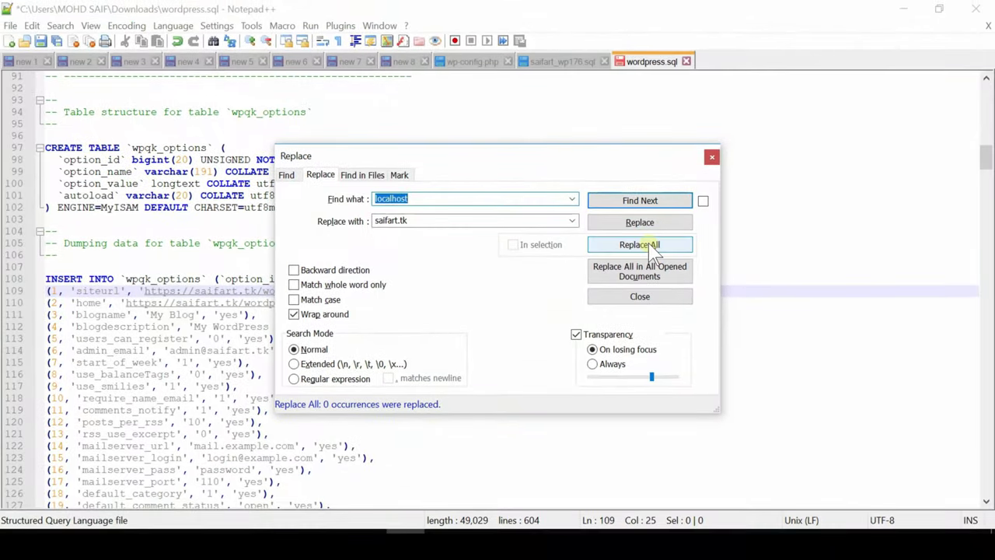
click(713, 158)
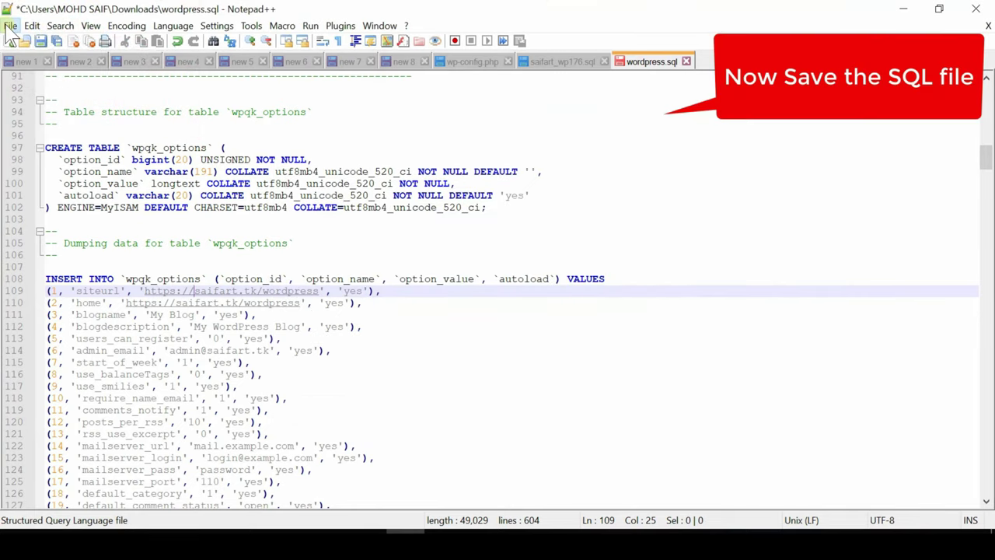
click(12, 26)
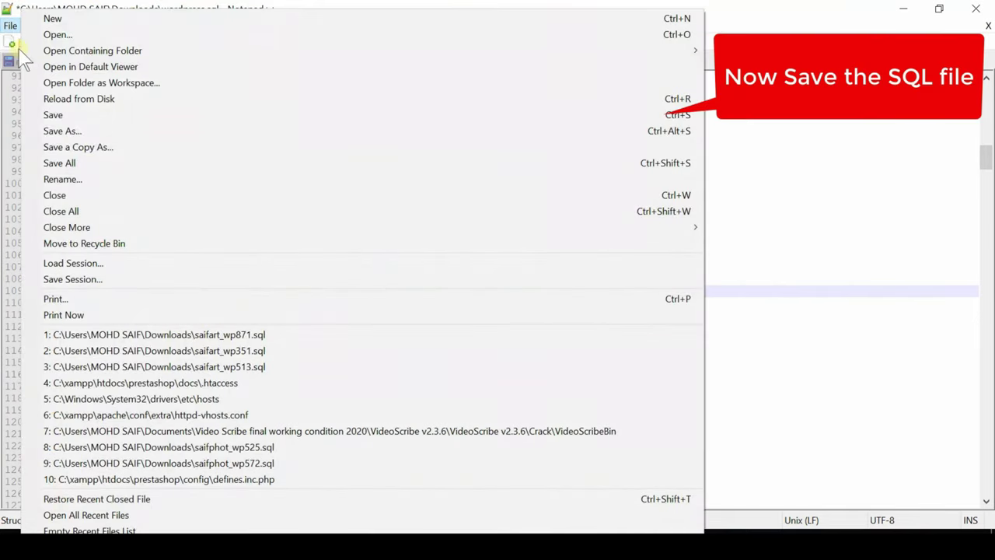
click(54, 114)
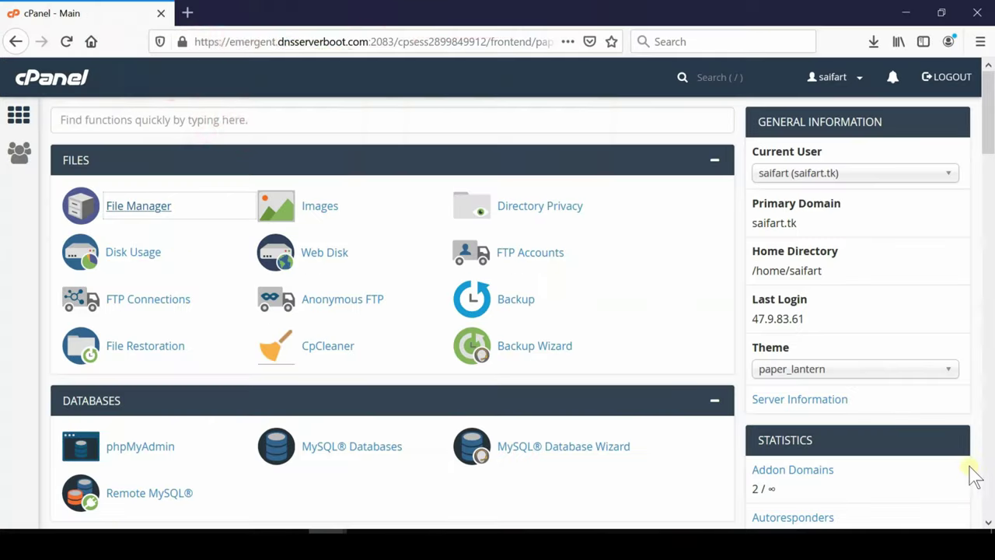
- Create a new MySQL database named saifart_word in cPanel's MySQL Databases
click(355, 528)
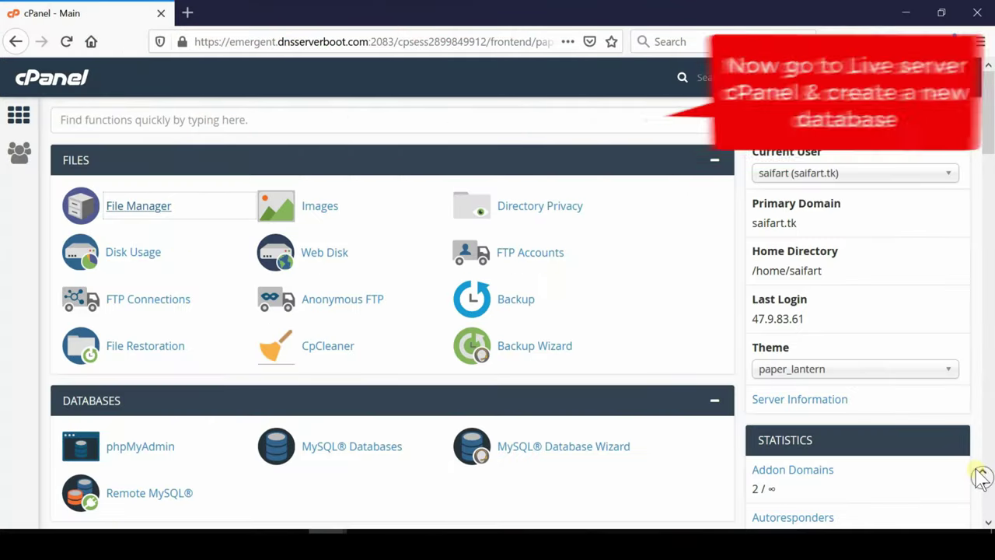
scroll(981, 478, down, 3)
click(356, 170)
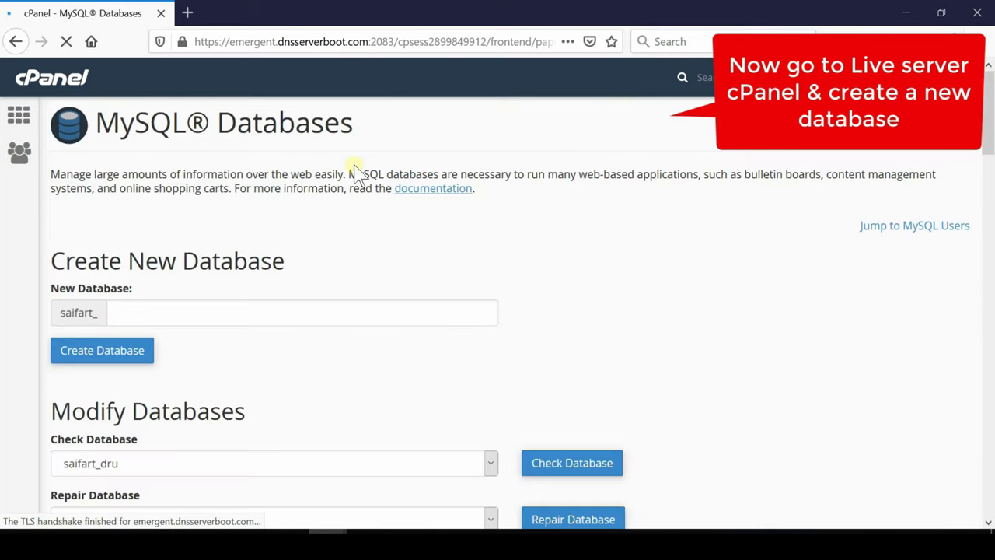
click(175, 315)
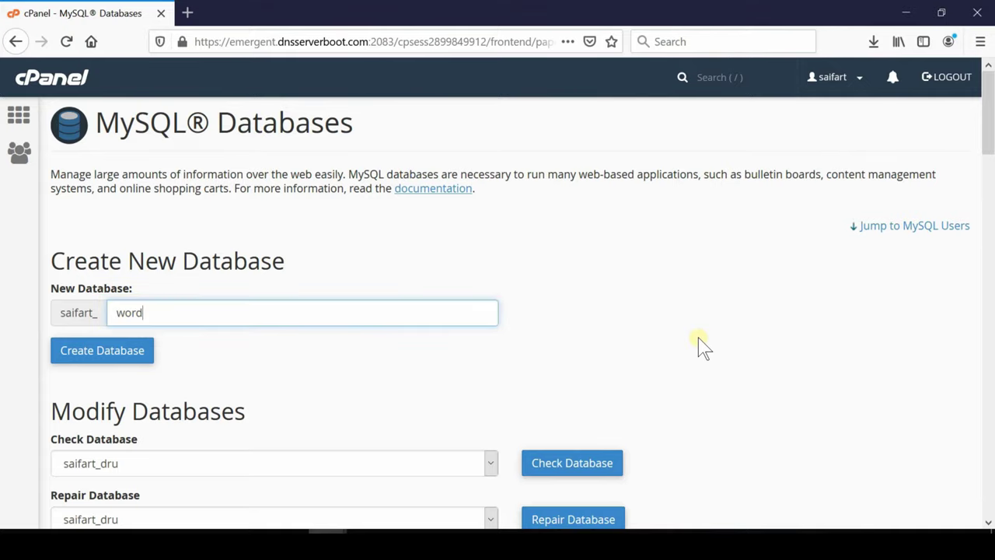
click(129, 355)
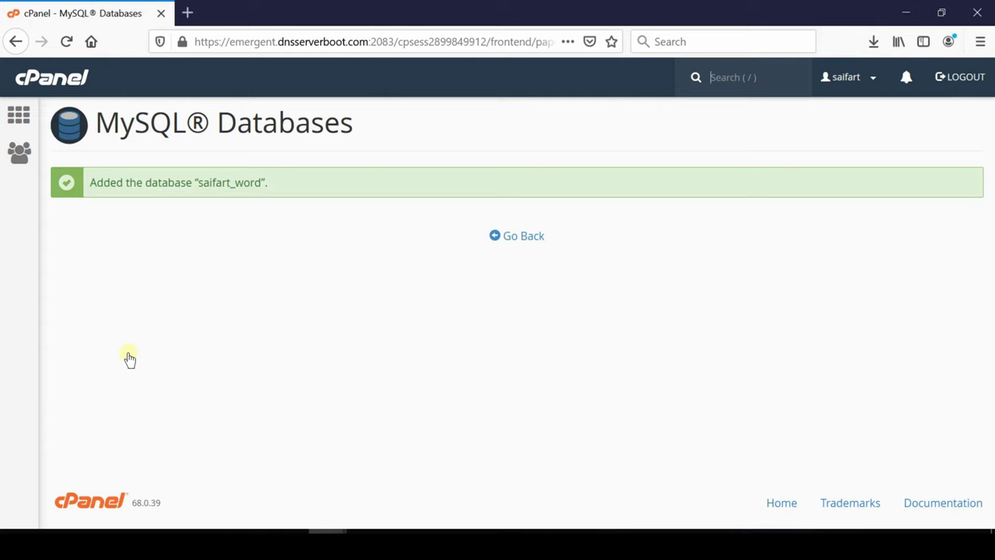
- Return to MySQL Databases and scroll down to the Add New User section
click(519, 238)
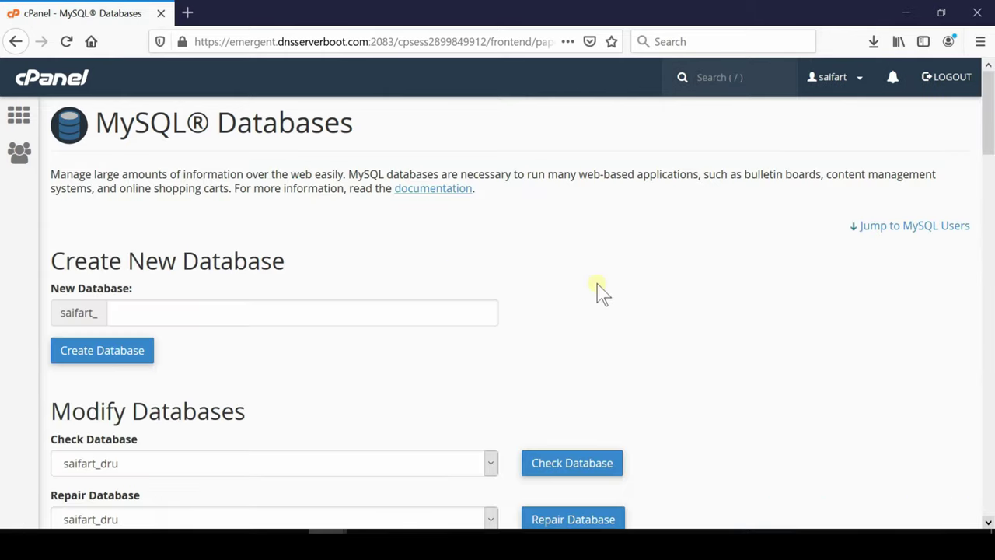
scroll(963, 509, down, 4)
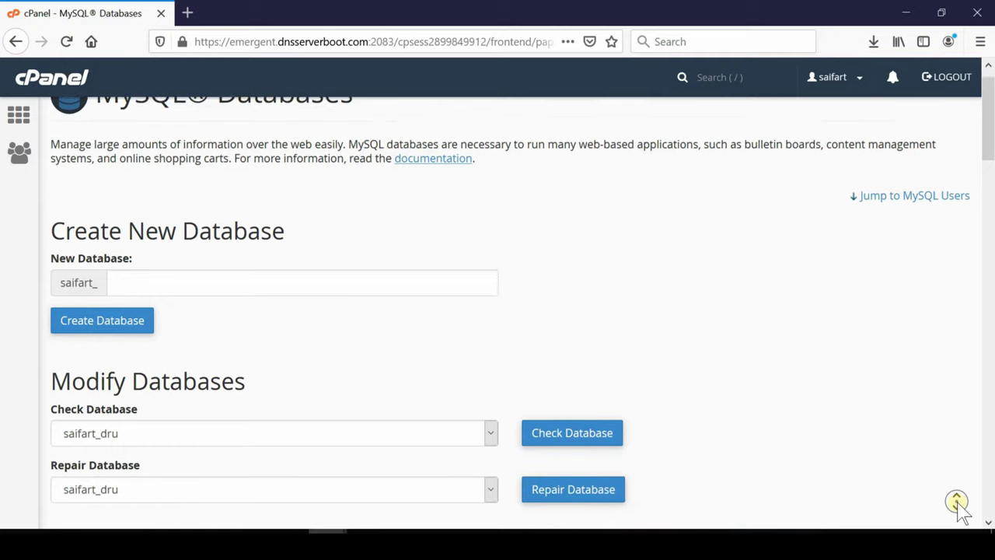
scroll(962, 509, down, 8)
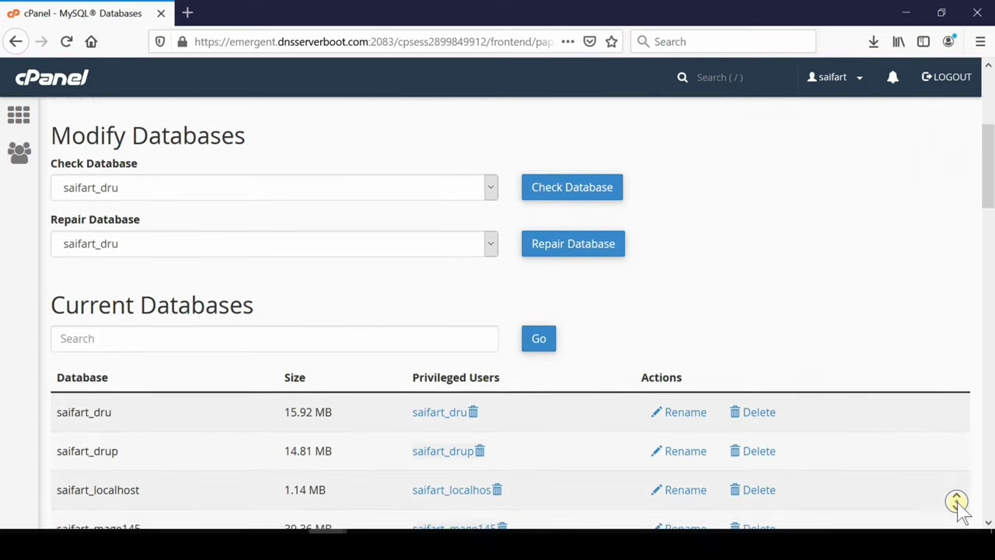
scroll(963, 510, down, 8)
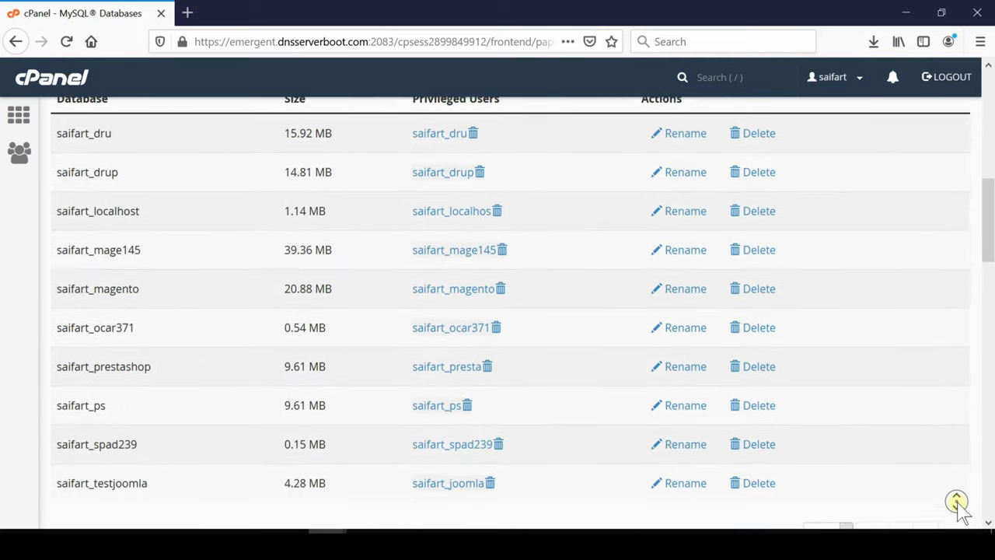
scroll(962, 509, down, 8)
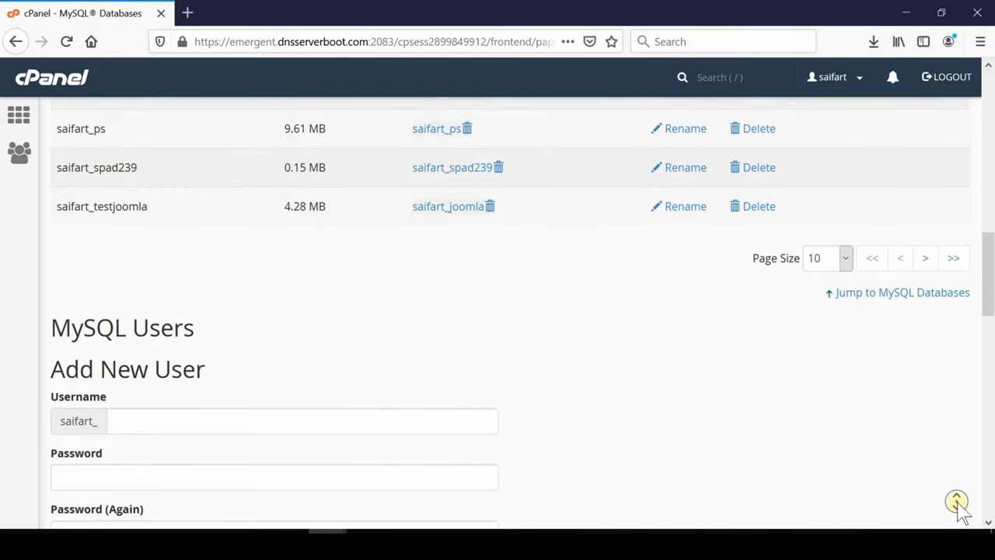
- Create MySQL user saifart_word, entering and confirming its password
scroll(962, 509, down, 2)
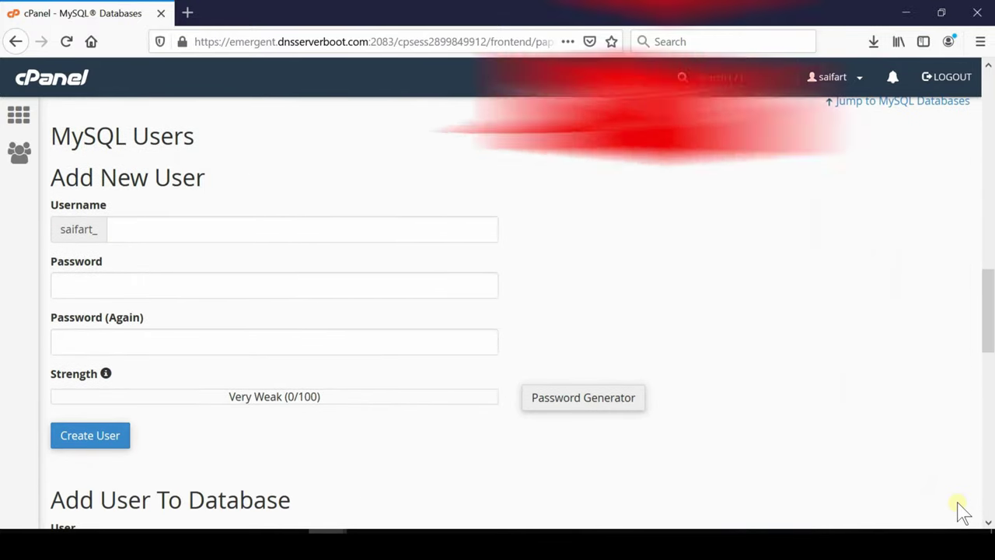
click(197, 237)
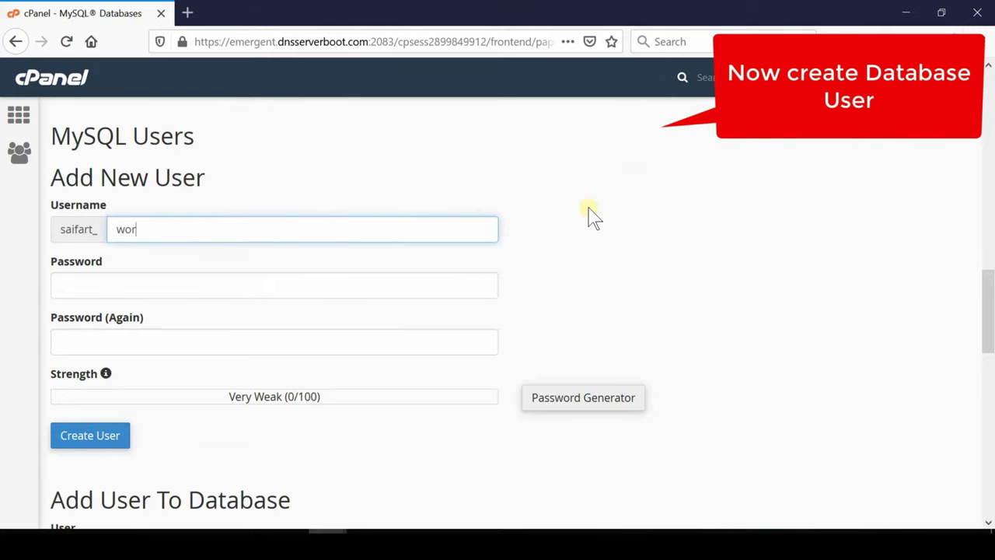
click(189, 285)
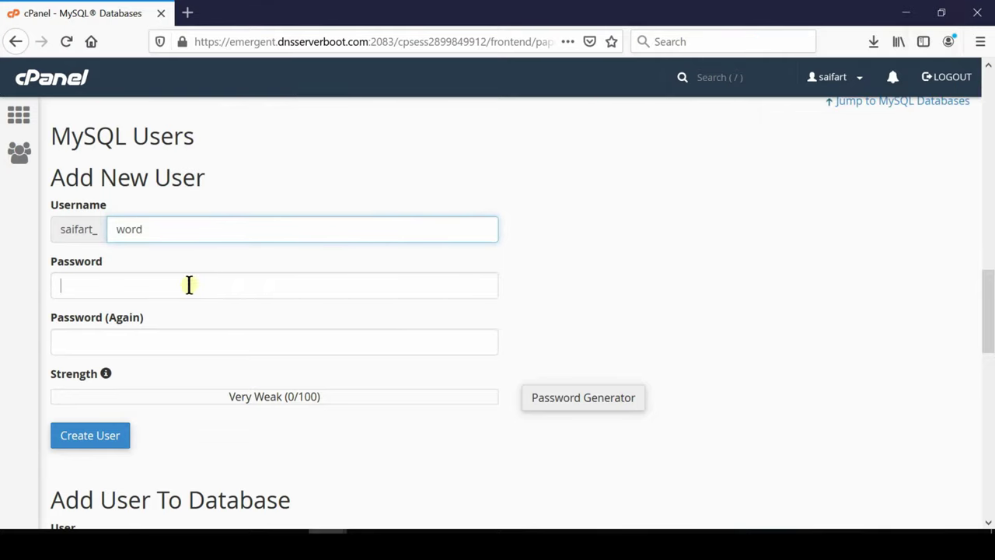
text(password1)
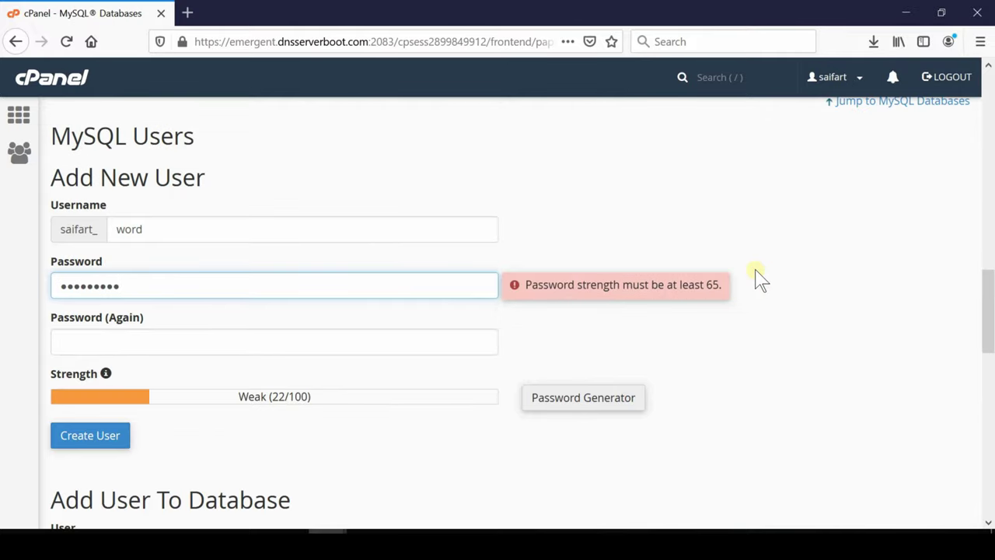
text(2)
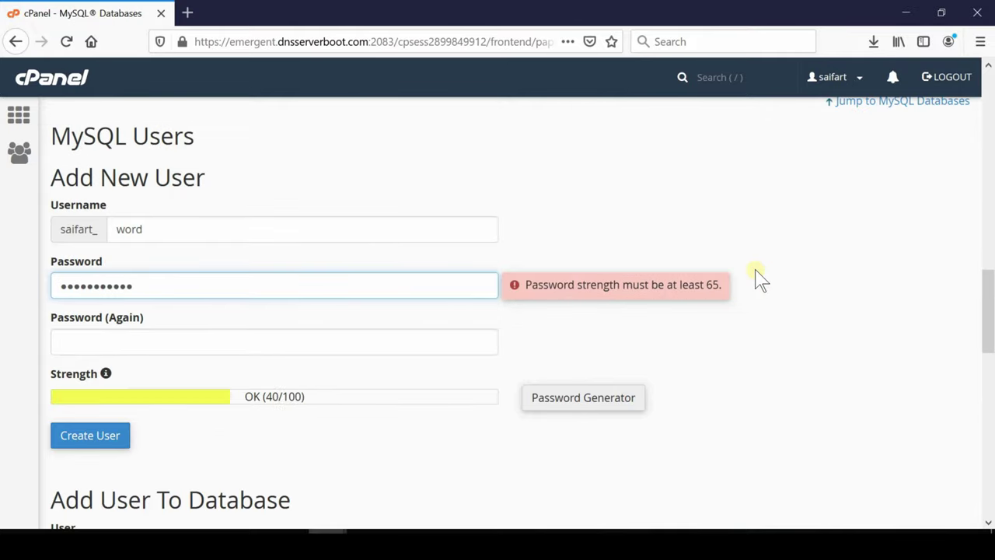
text(34)
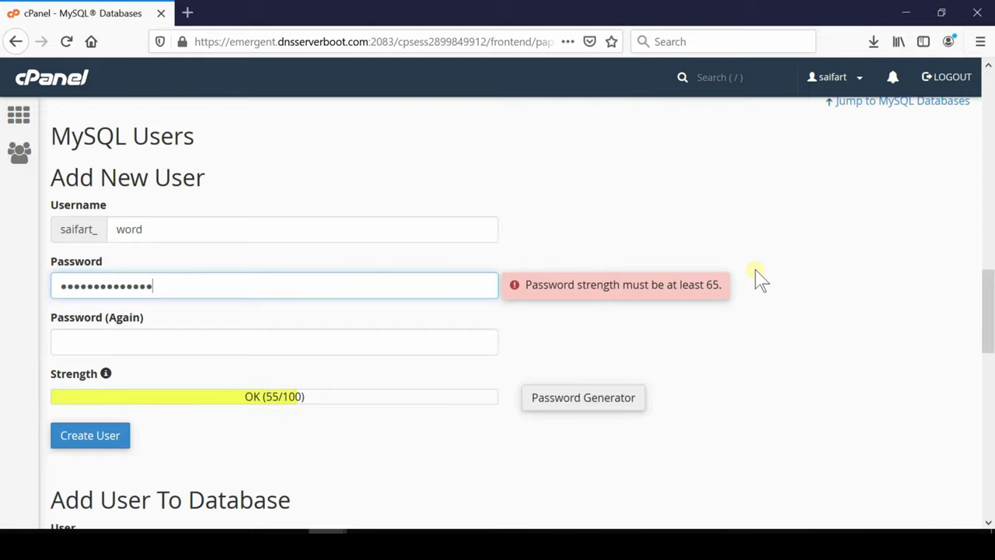
click(194, 343)
text(•••)
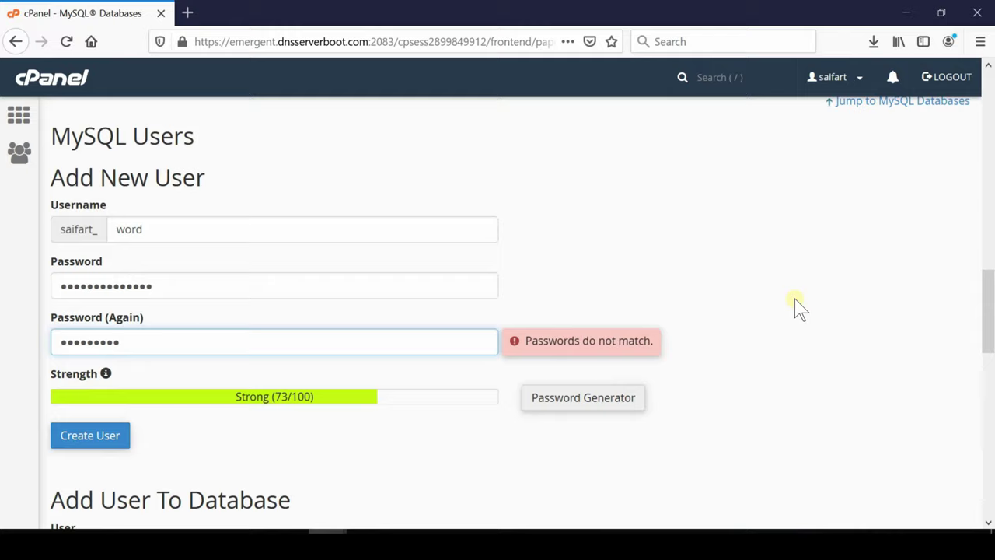
text(••)
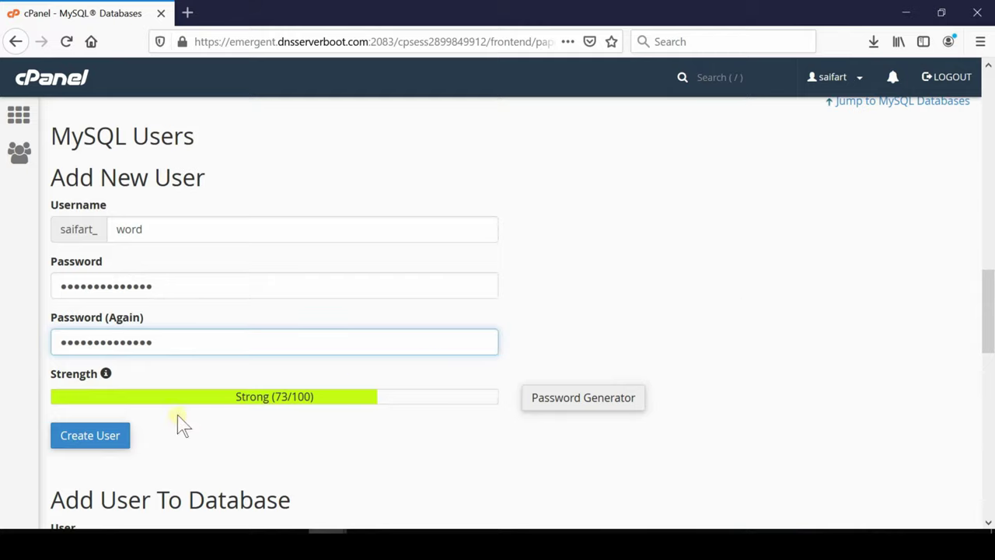
click(90, 436)
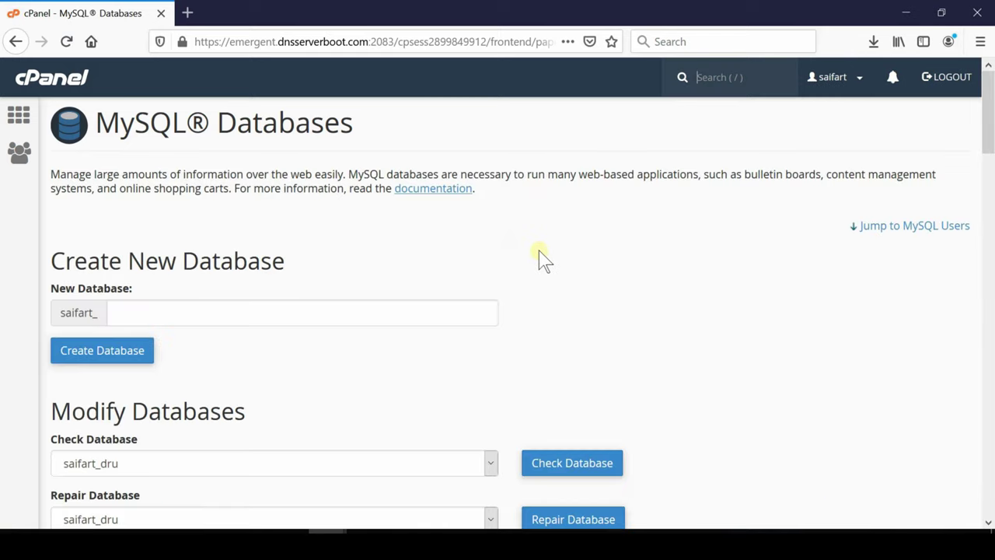
- Add user saifart_word to the saifart_word database
middle_click(956, 498)
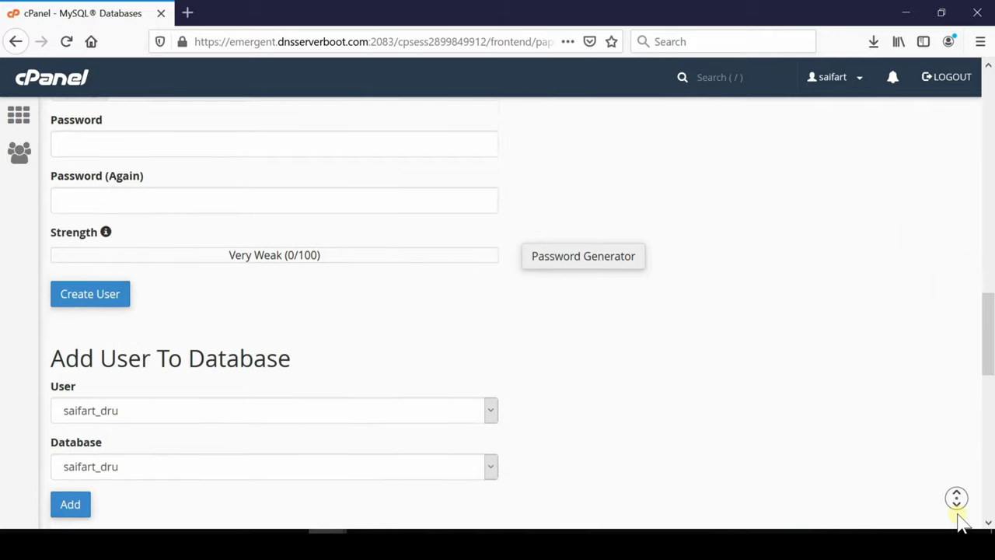
click(961, 519)
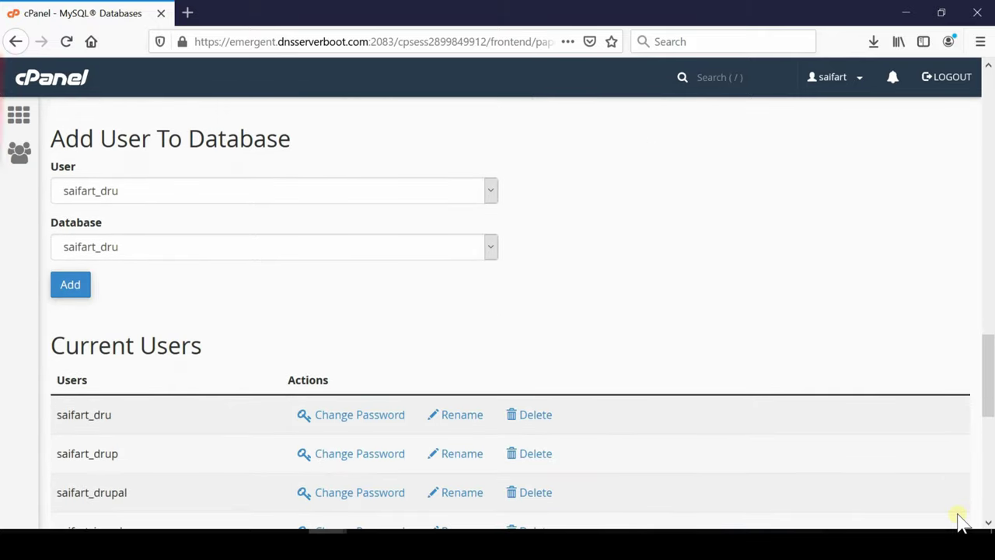
click(492, 191)
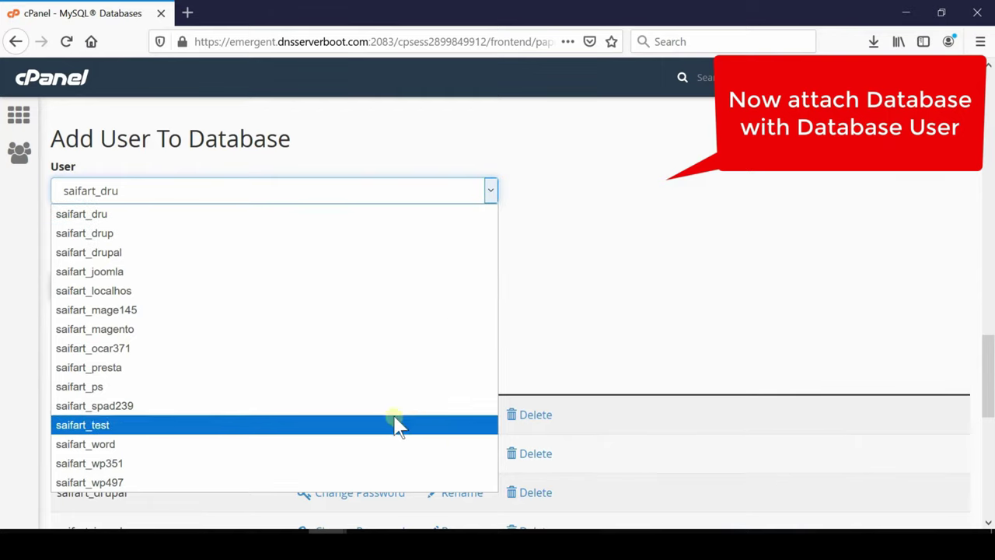
click(382, 444)
click(490, 247)
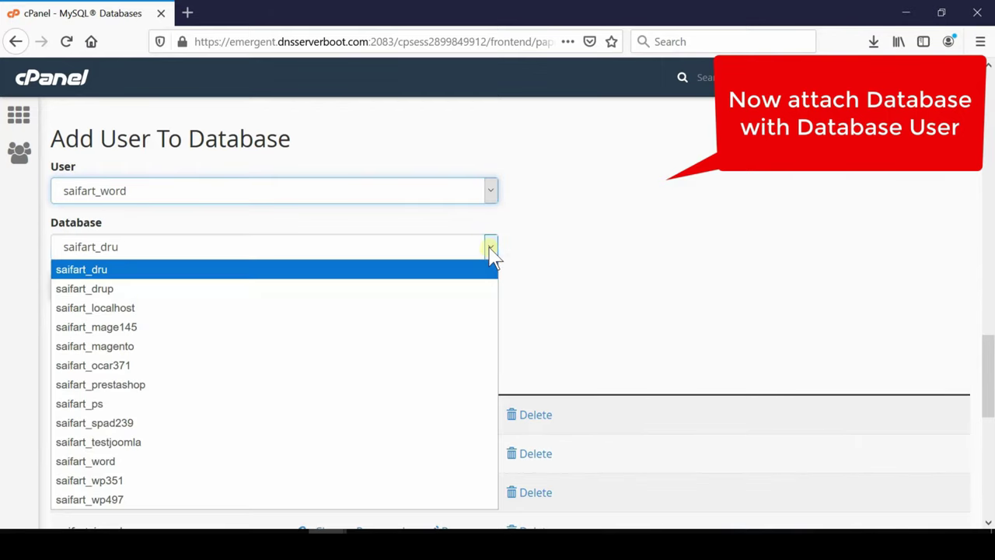
click(430, 462)
click(70, 285)
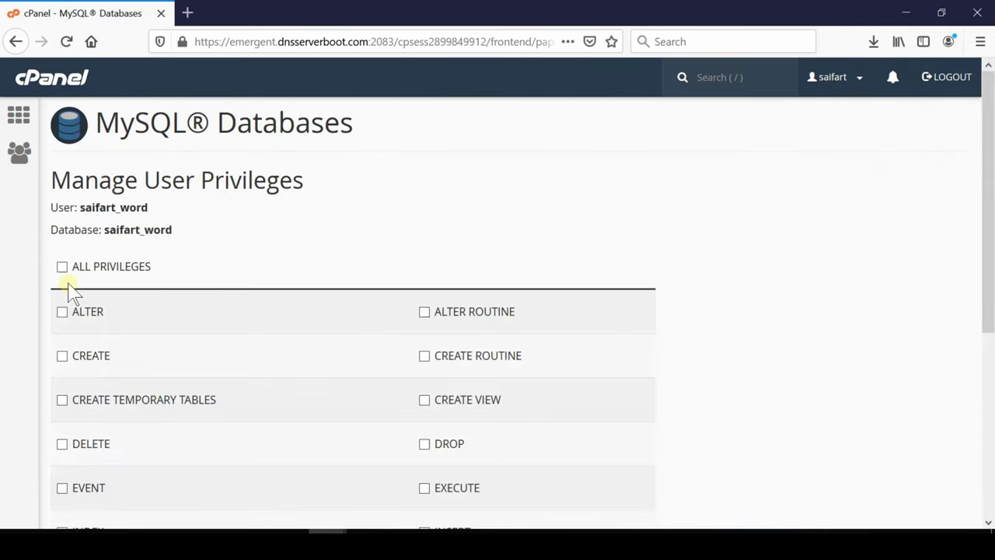
- Grant saifart_word ALL PRIVILEGES on saifart_word, save the changes, and go back to cPanel Home
click(62, 267)
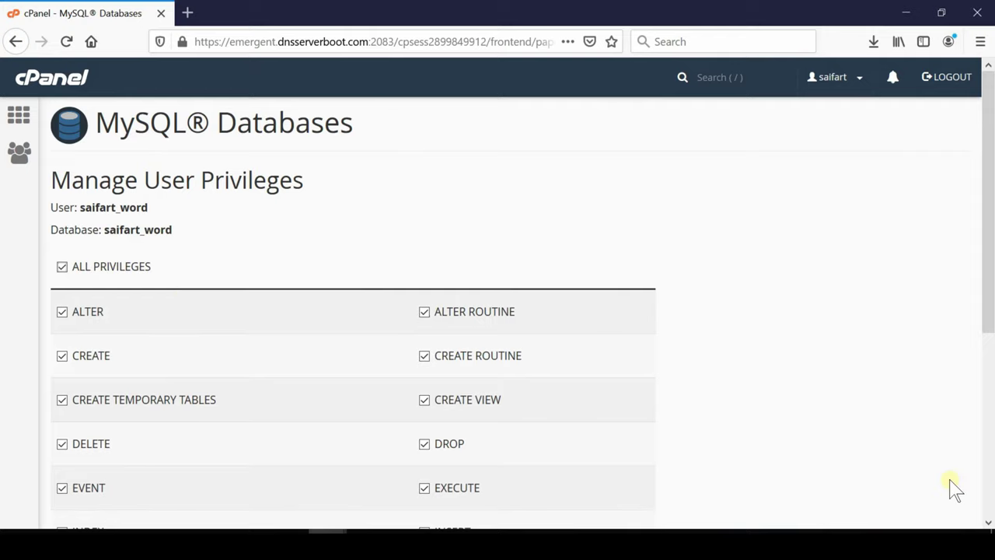
scroll(950, 487, down, 1)
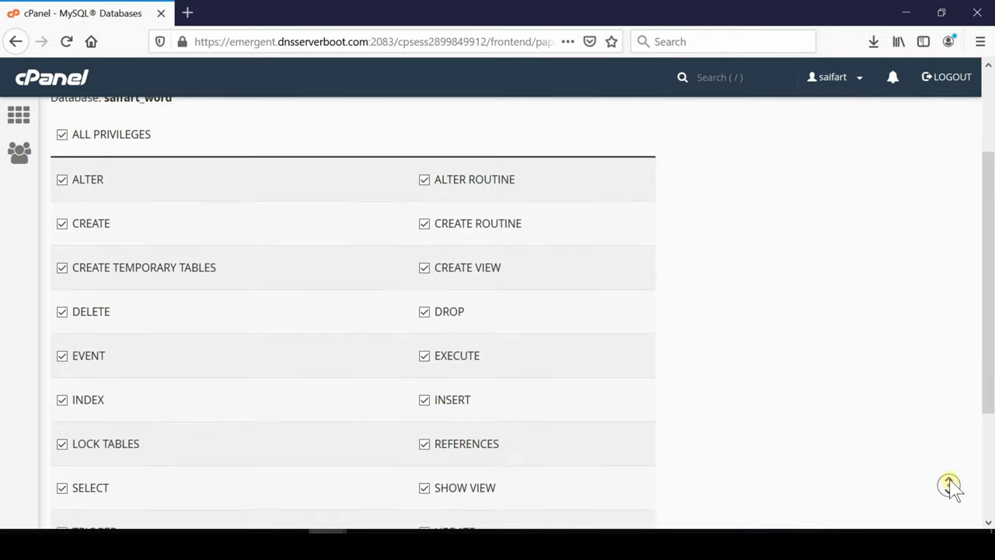
scroll(949, 486, down, 2)
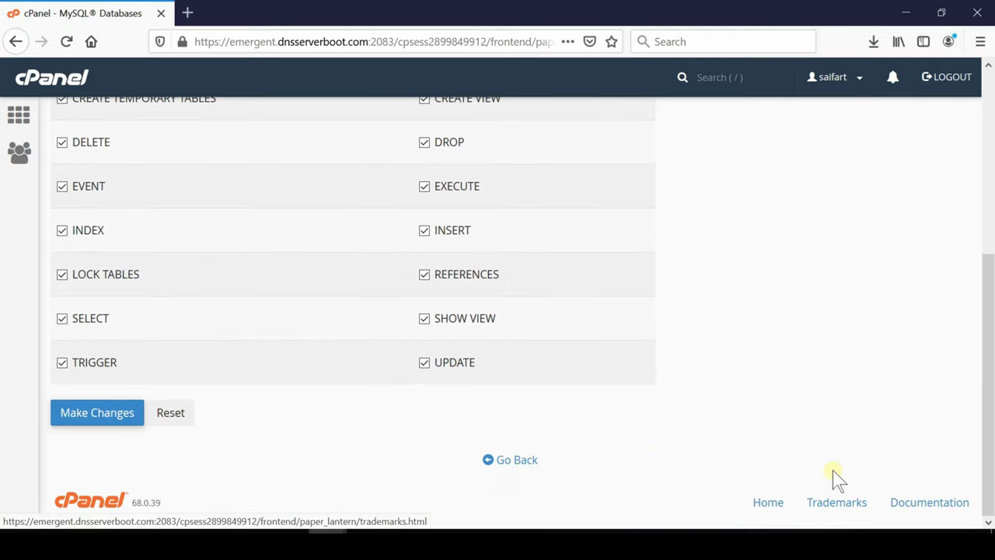
click(106, 415)
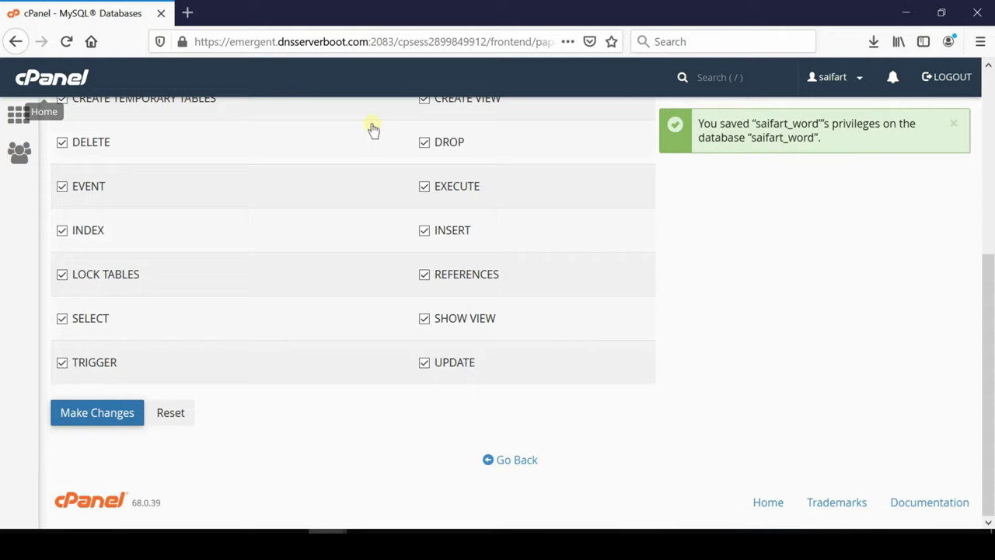
click(17, 117)
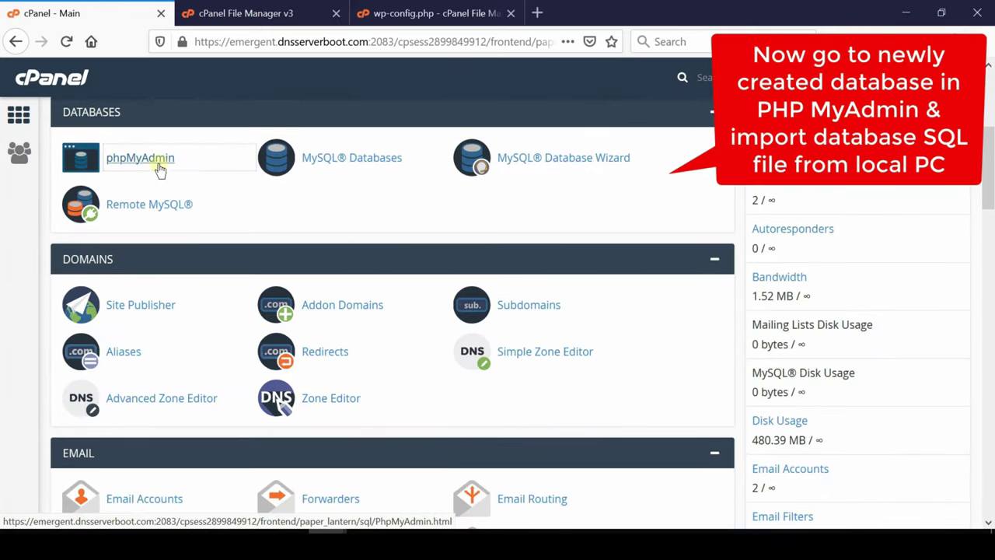
- Import wordpress.sql into saifart_word in phpMyAdmin, creating the wpqk_ tables
click(160, 166)
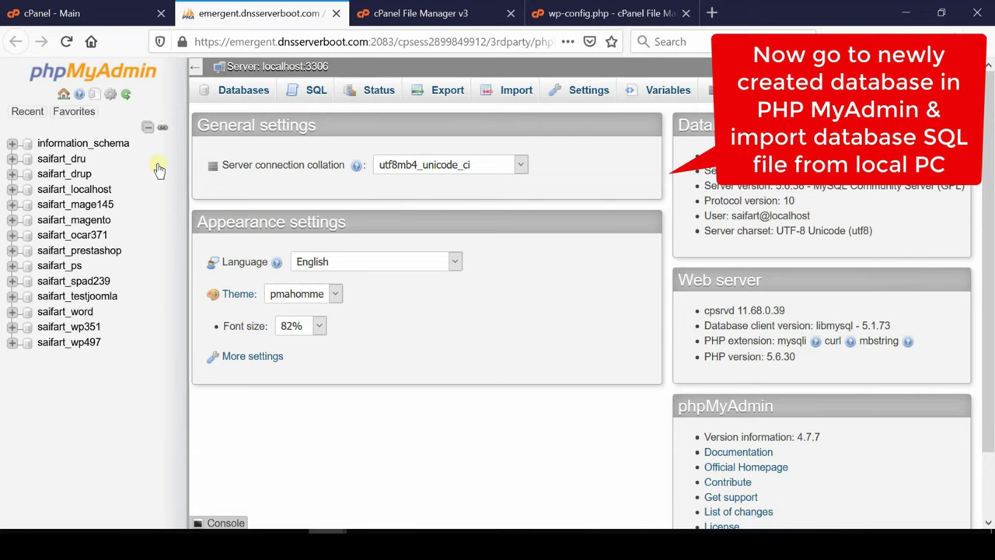
click(64, 312)
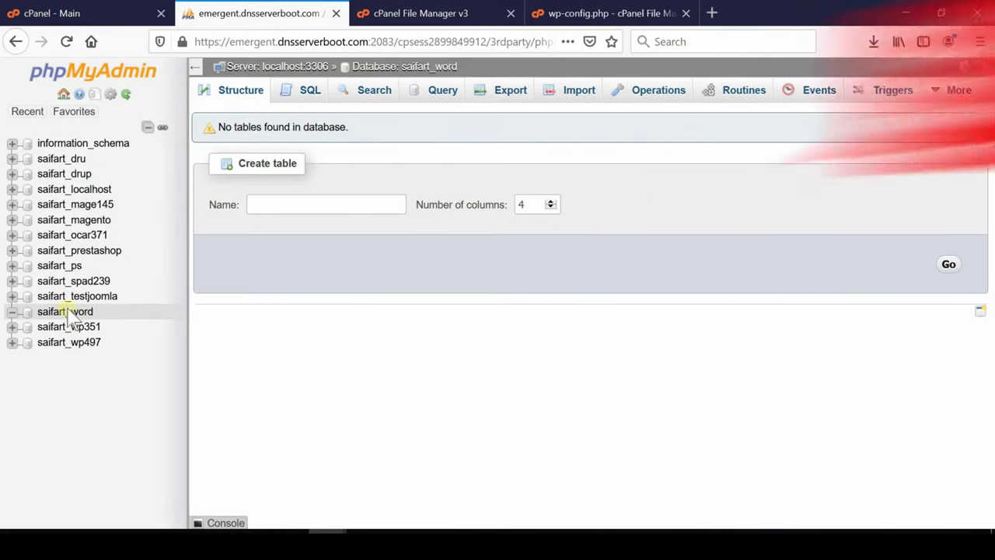
click(575, 91)
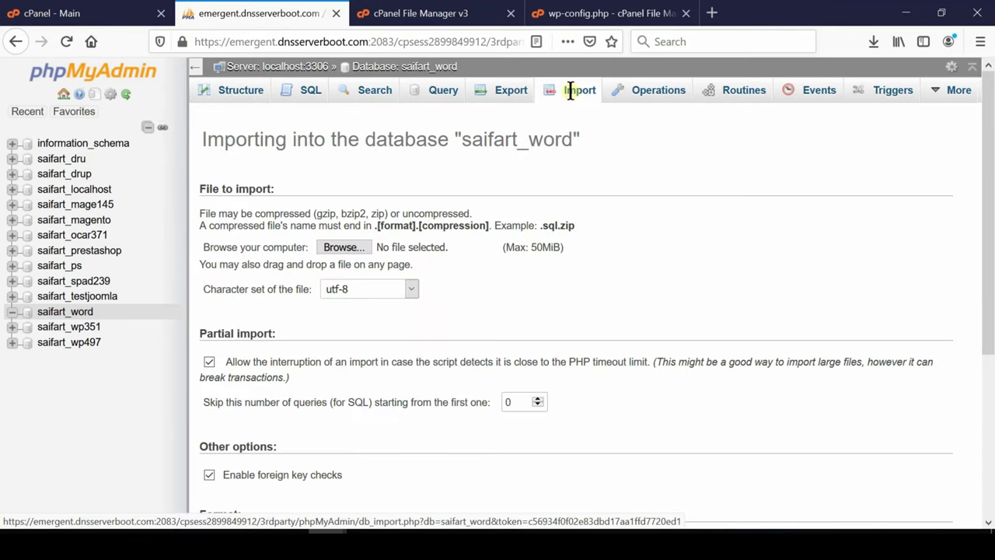
click(343, 247)
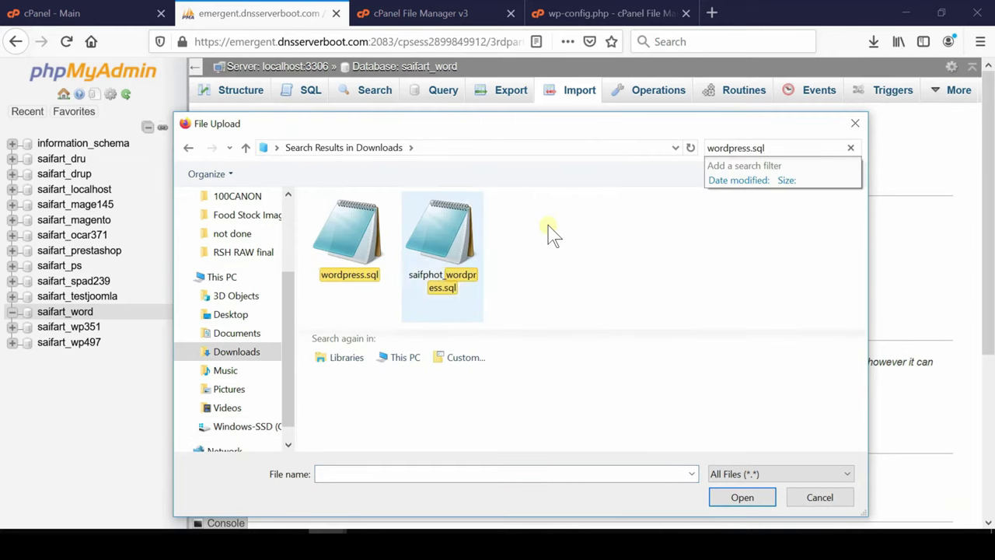
click(336, 236)
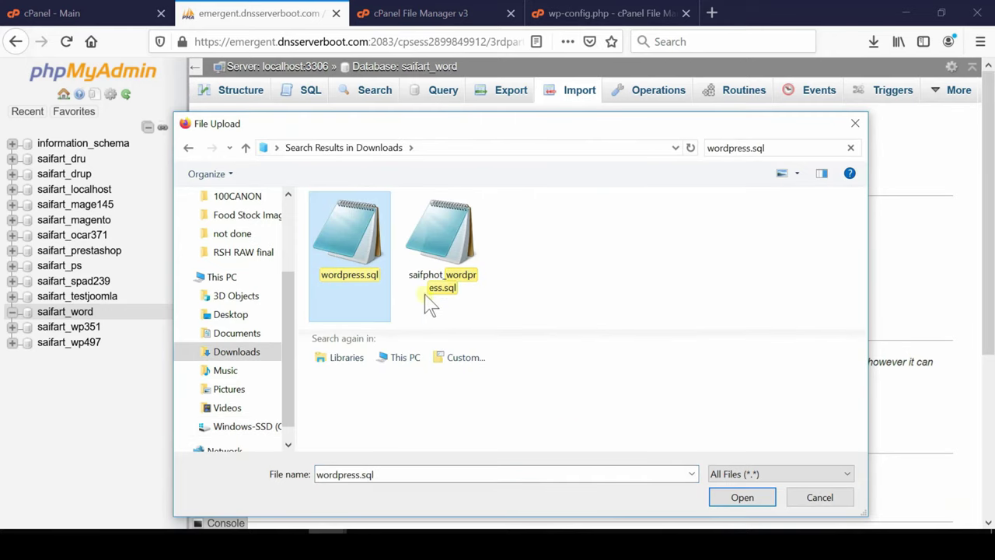
click(740, 496)
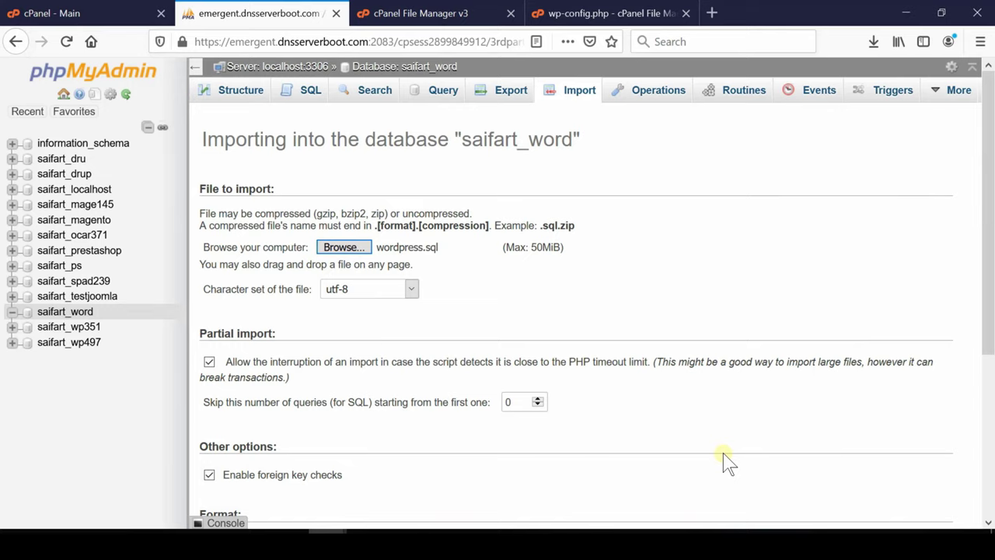
middle_click(948, 488)
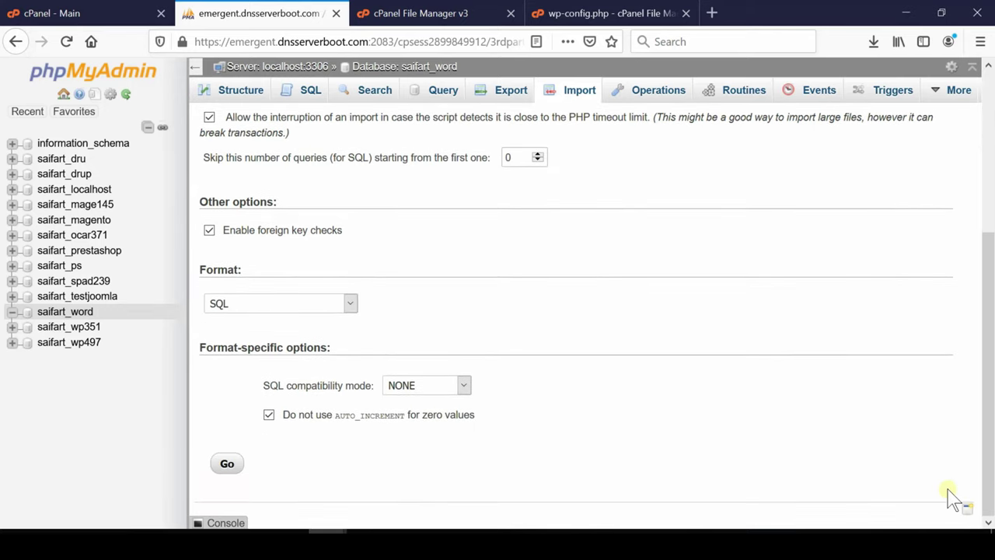
click(226, 464)
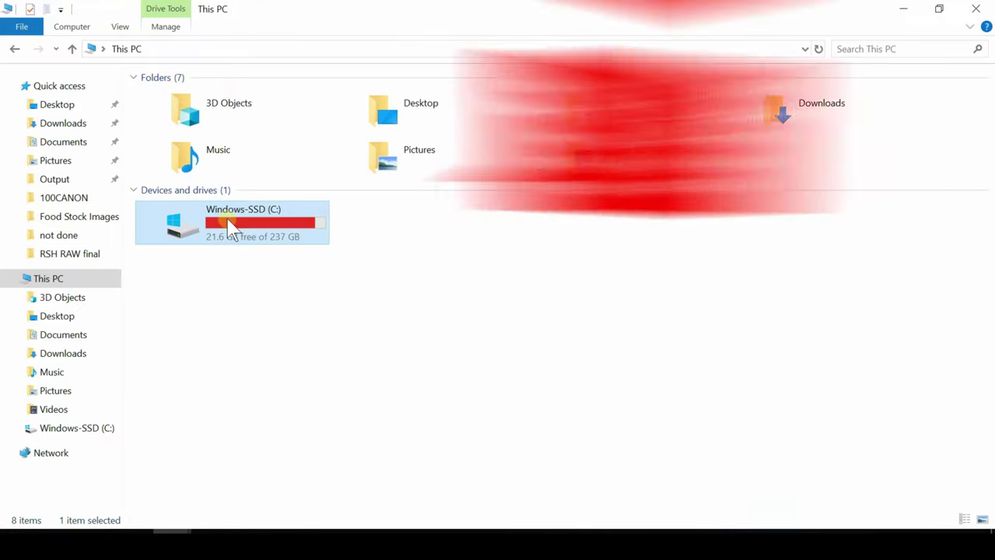
- Browse to C:\xampp\htdocs and select the wordpress folder
double_click(231, 227)
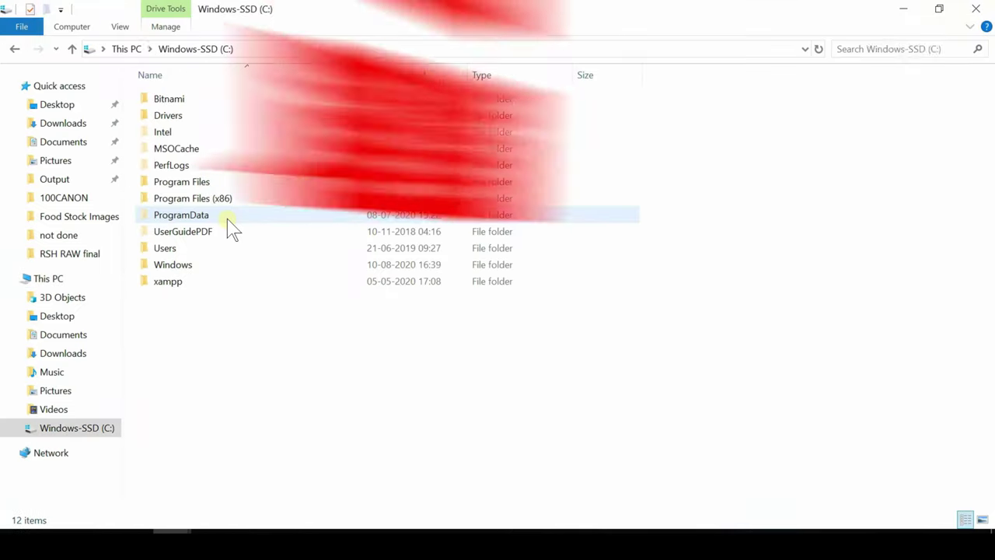
key(x)
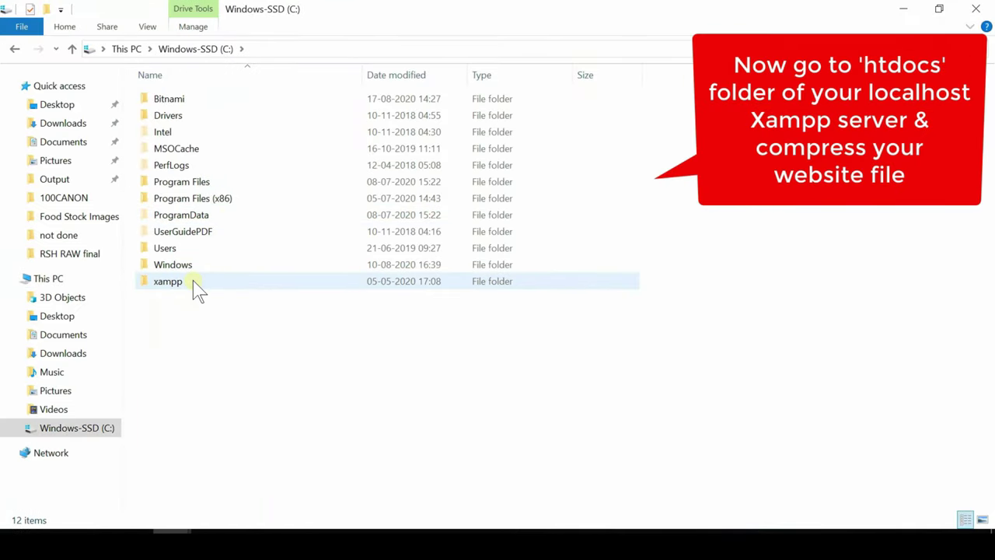
click(193, 280)
double_click(192, 281)
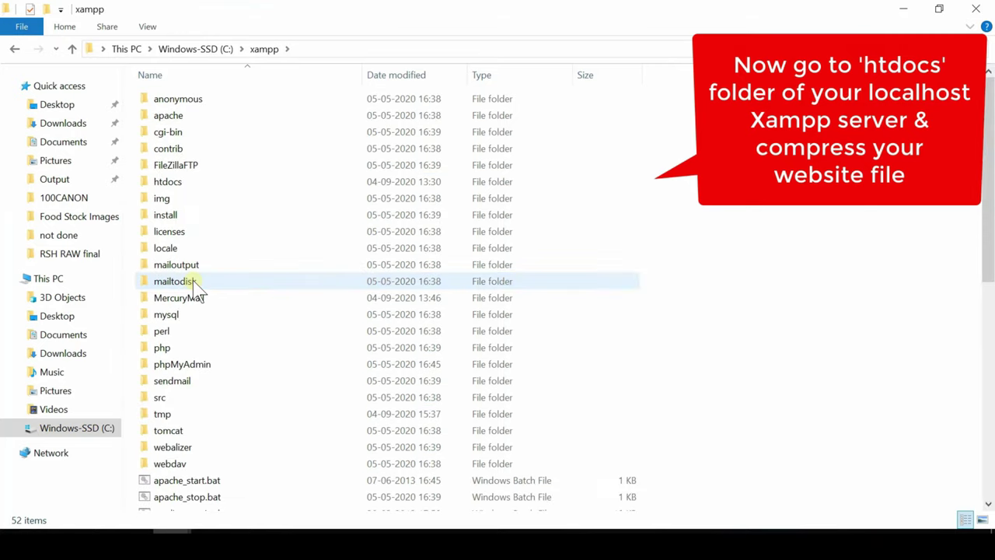
click(171, 187)
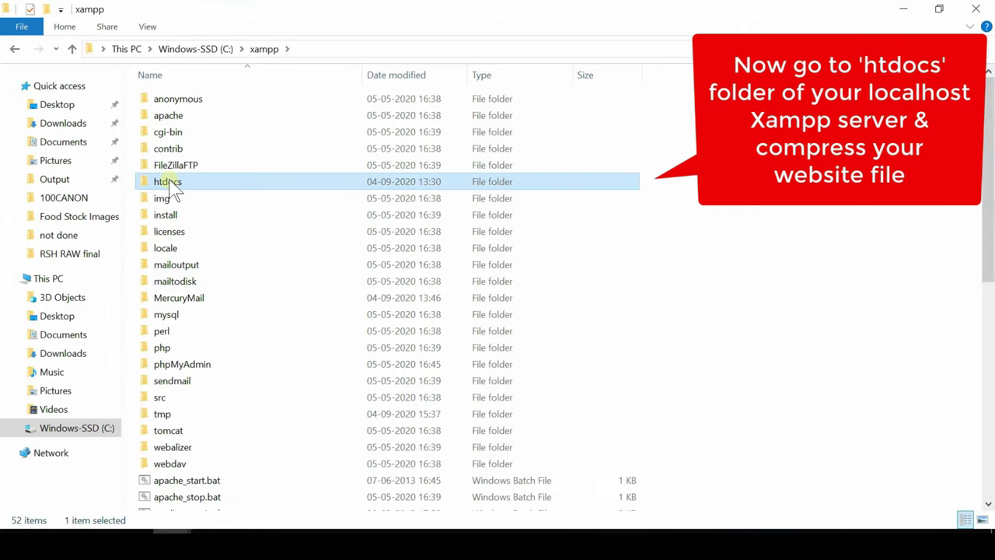
double_click(172, 185)
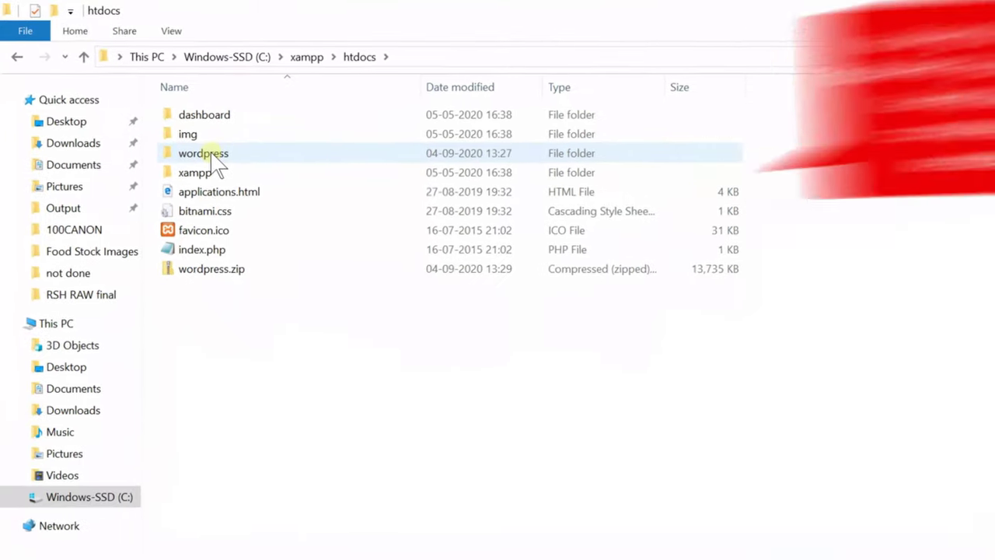
click(229, 173)
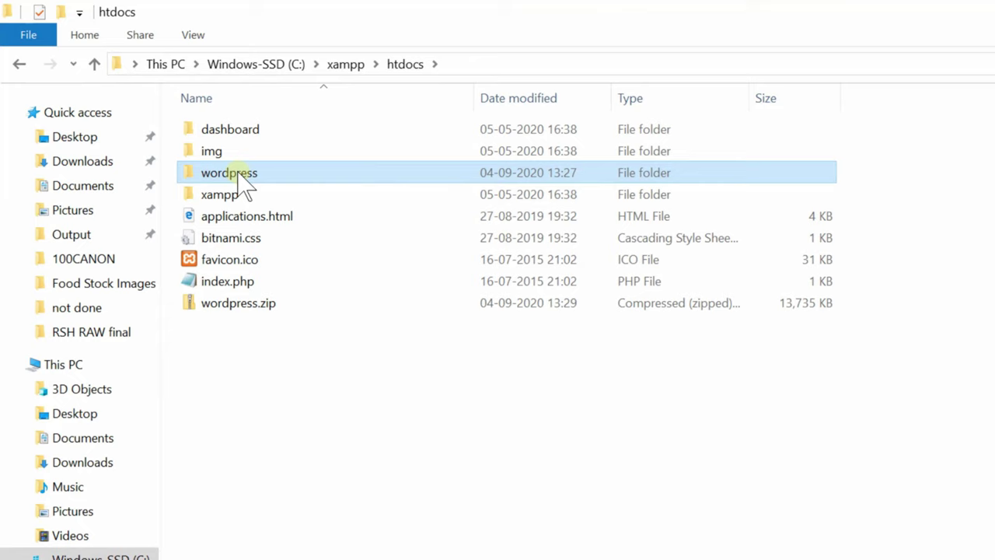
- Compress the wordpress folder into wordpress.zip with 7-Zip
right_click(241, 176)
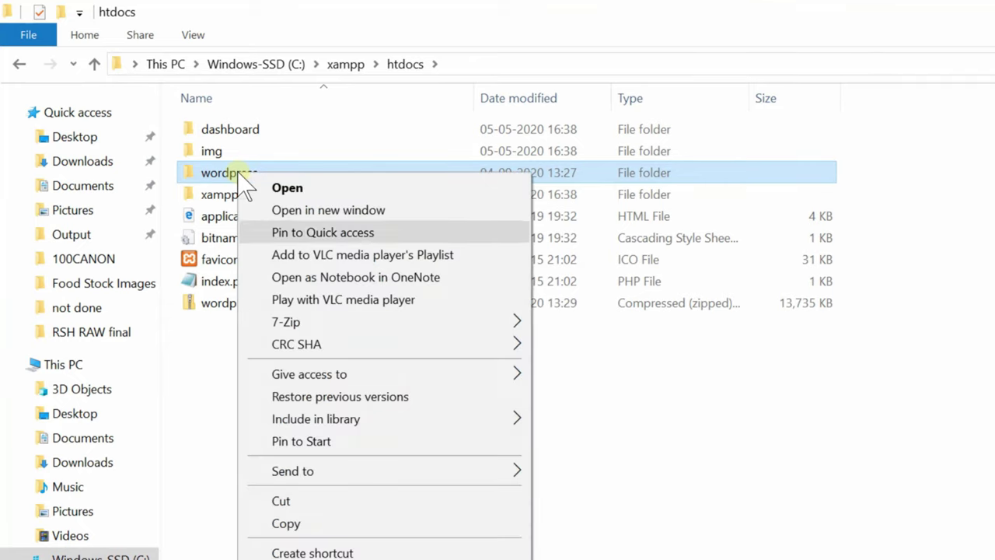
key(Down)
key(Up)
key(Up)
key(Right)
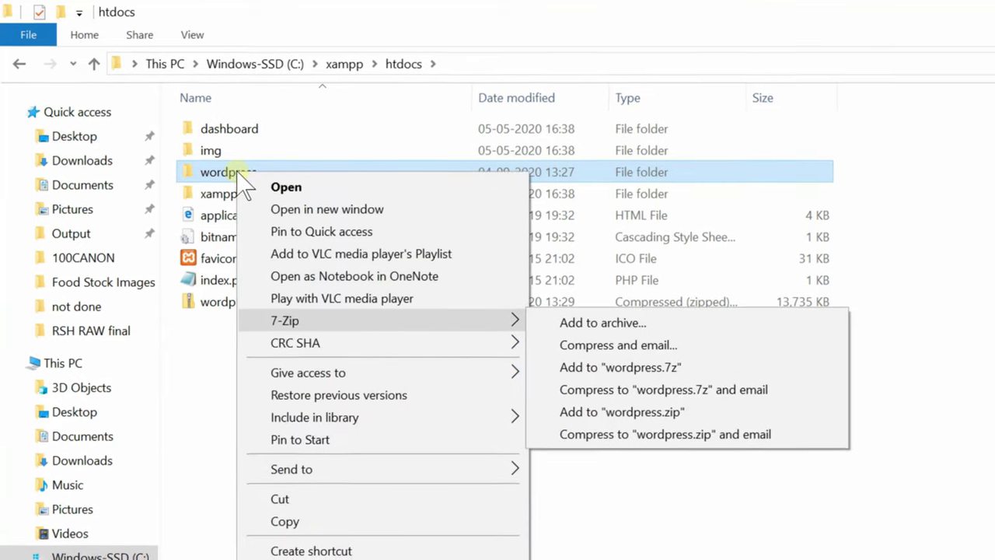
key(Right)
key(Down)
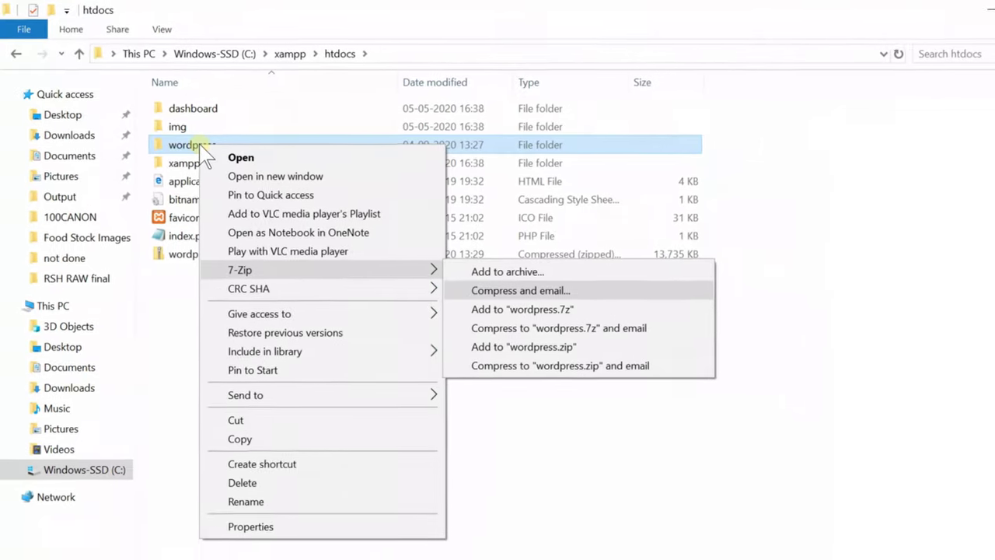
key(Down)
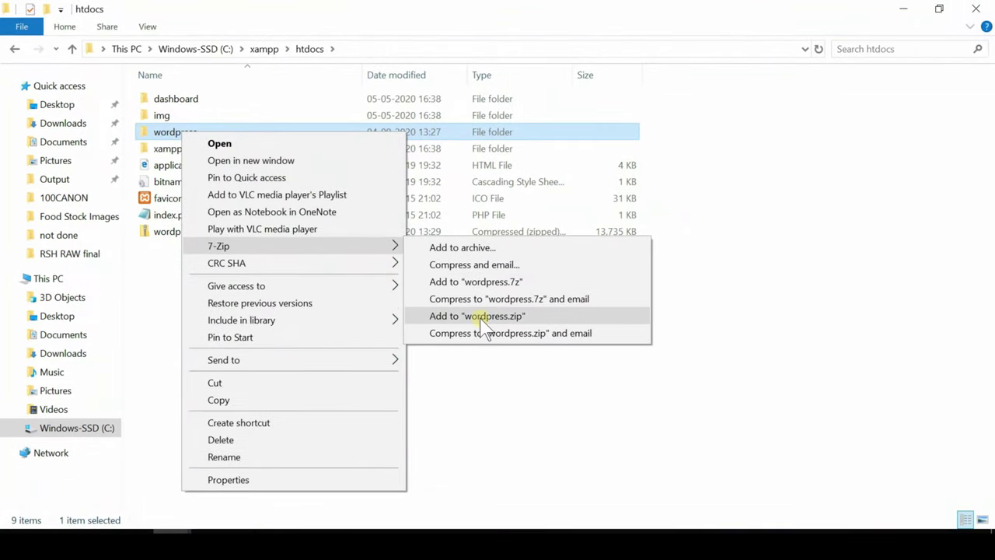
click(482, 316)
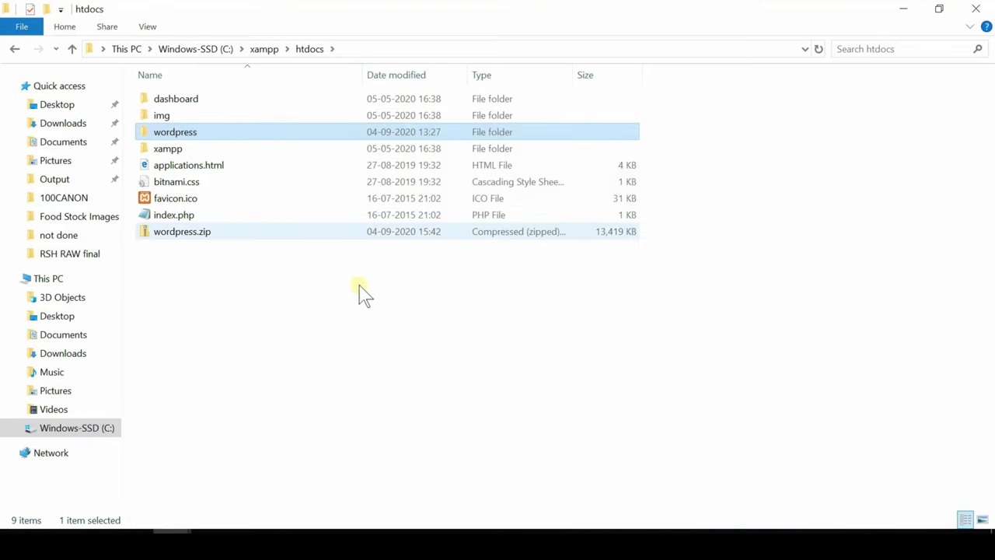
click(251, 238)
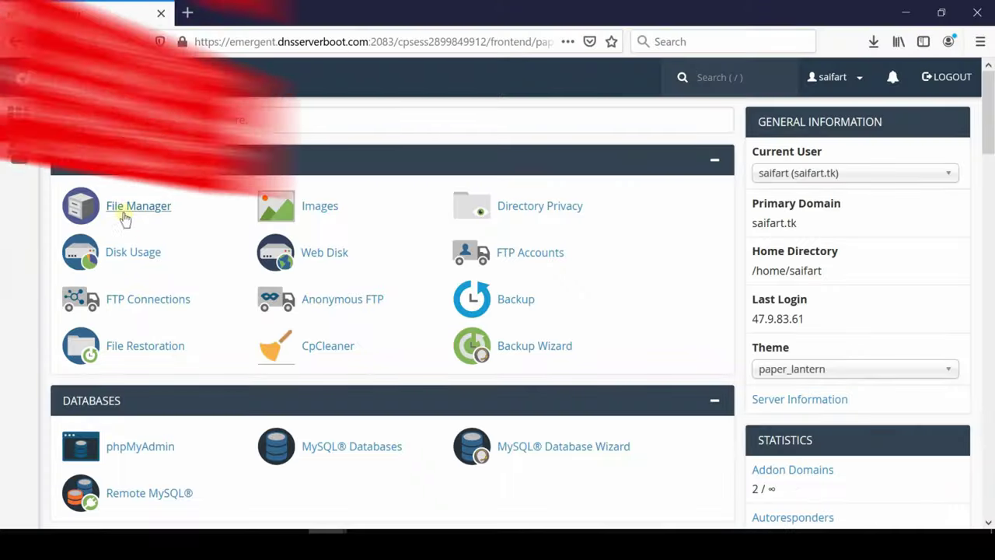
- Create a folder named wordpress inside public_html in File Manager
click(124, 207)
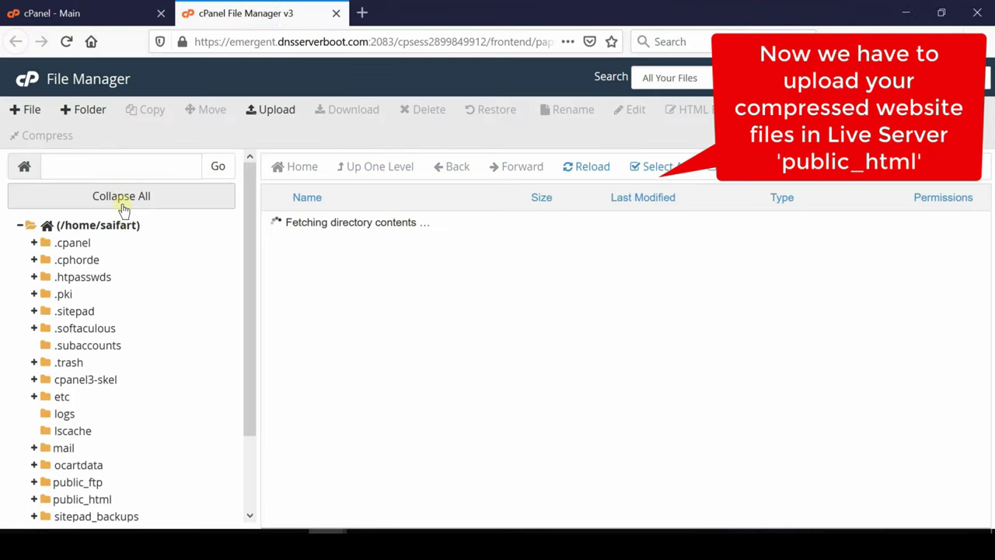
scroll(433, 334, down, 4)
click(278, 288)
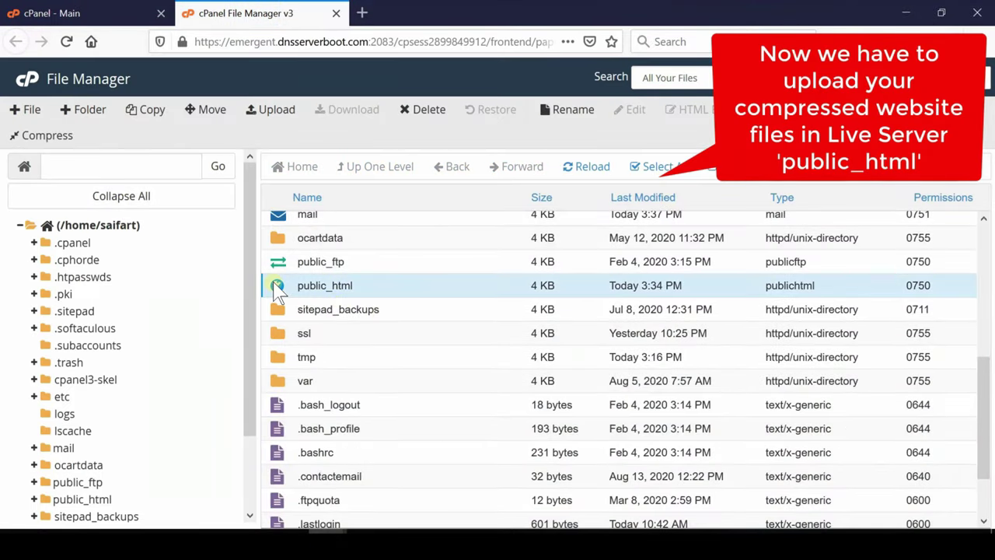
double_click(277, 288)
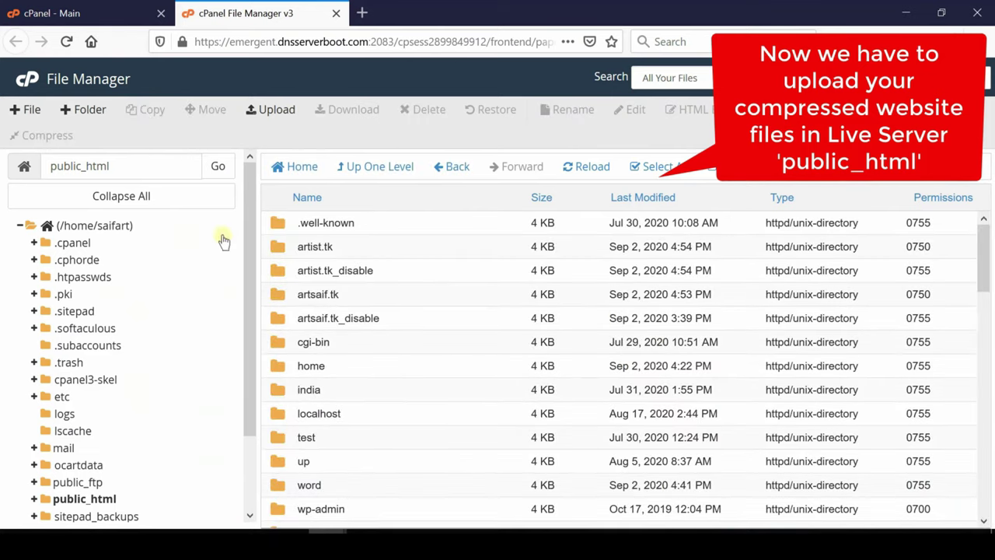
click(87, 109)
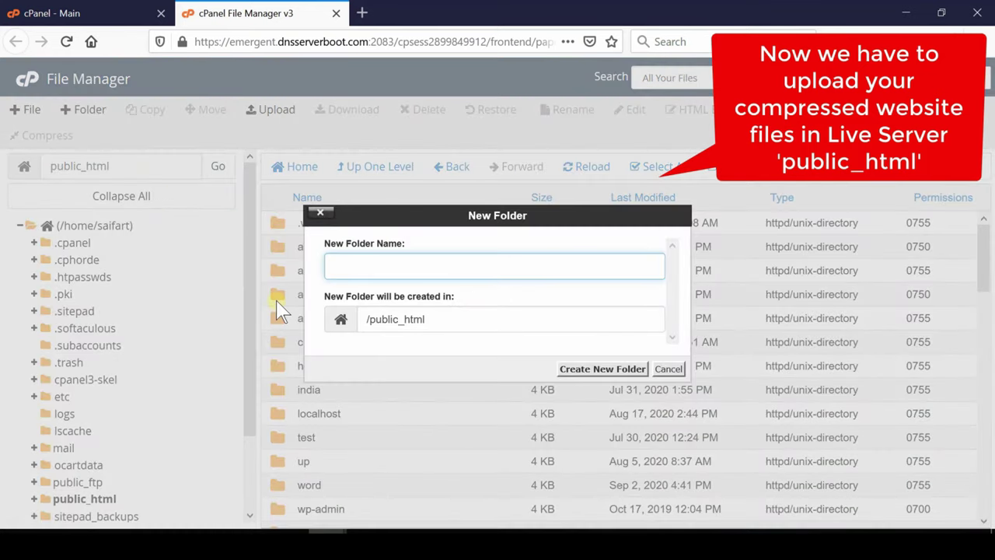
text(wor)
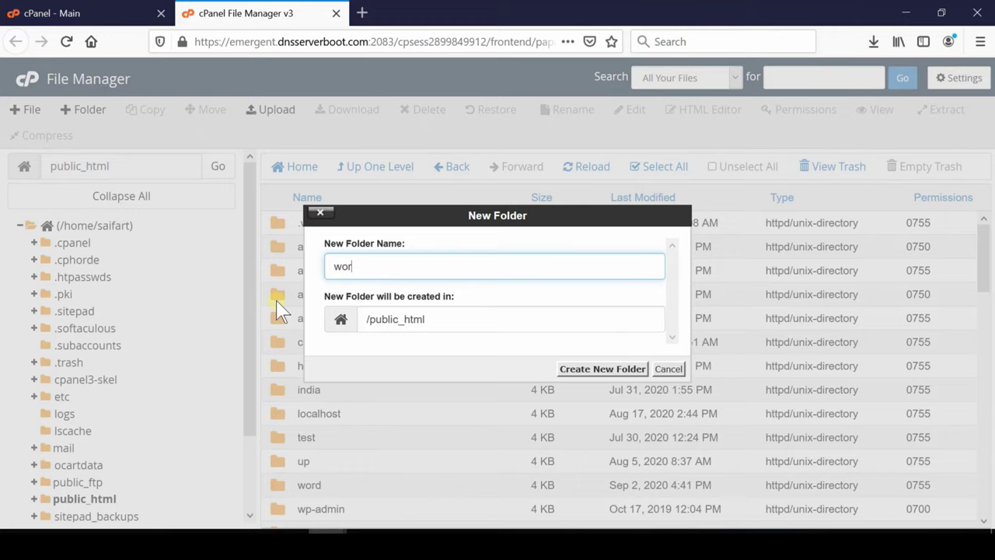
text(dpress)
click(585, 371)
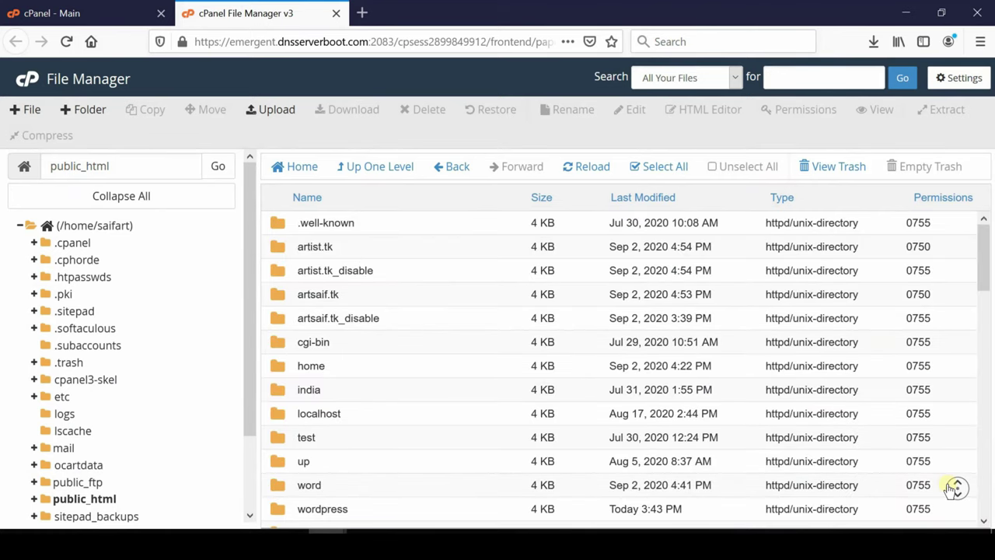
- Open the empty wordpress folder and start uploading a file from the computer
scroll(955, 487, down, 4)
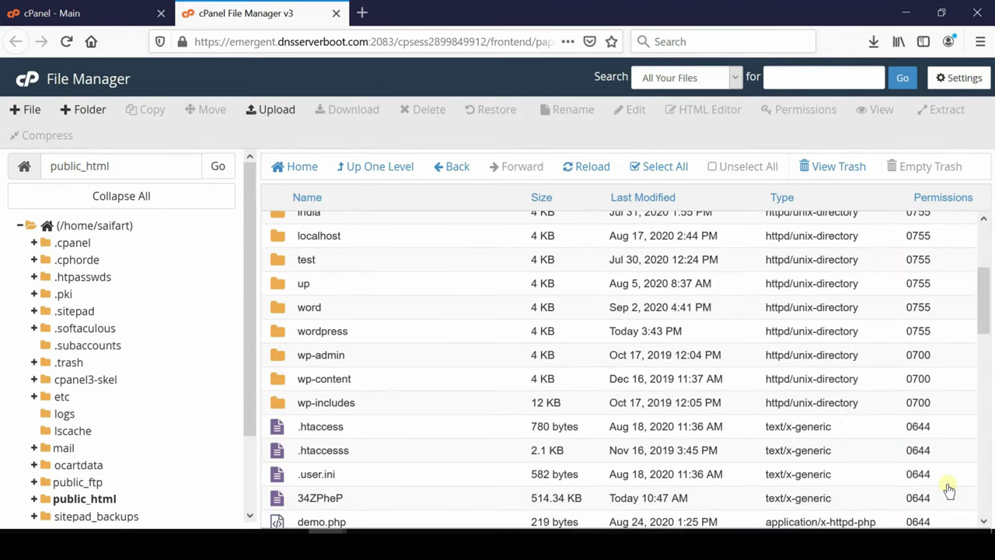
click(280, 340)
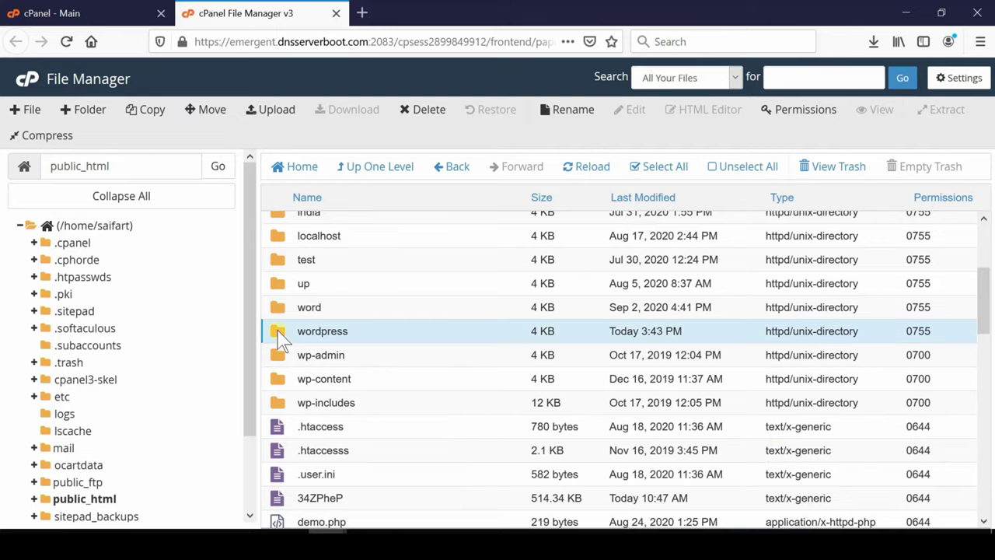
double_click(280, 339)
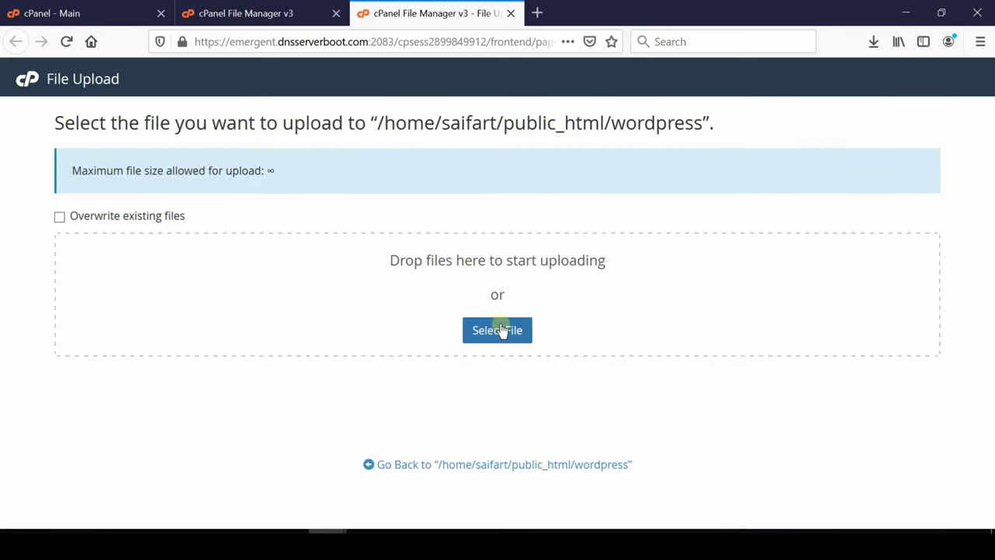
click(502, 329)
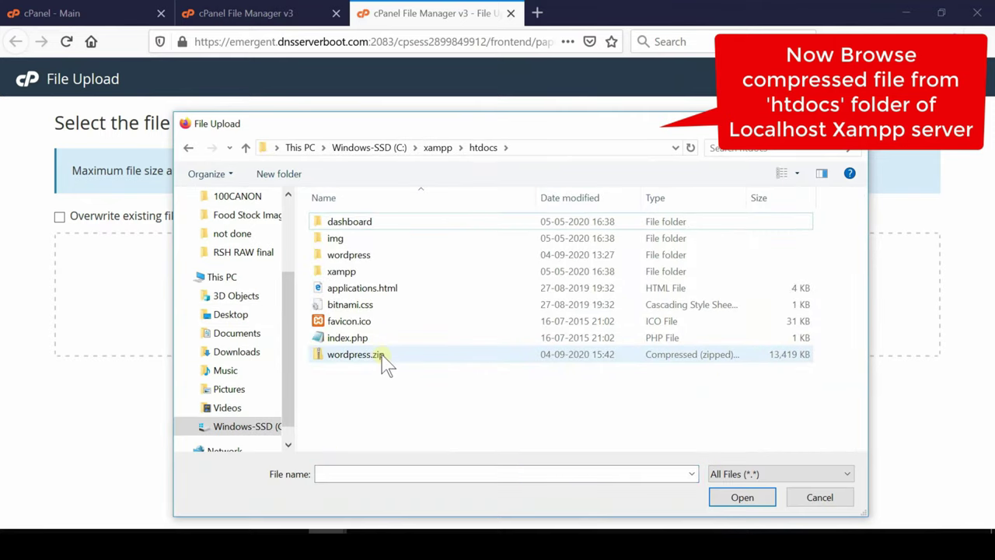
- Upload wordpress.zip from htdocs into the public_html/wordpress folder
click(383, 357)
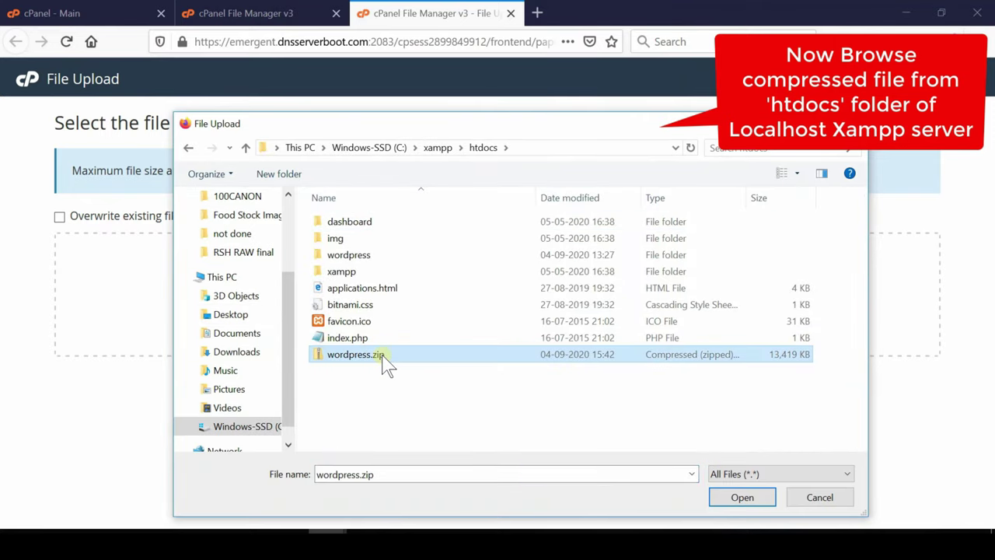
click(747, 500)
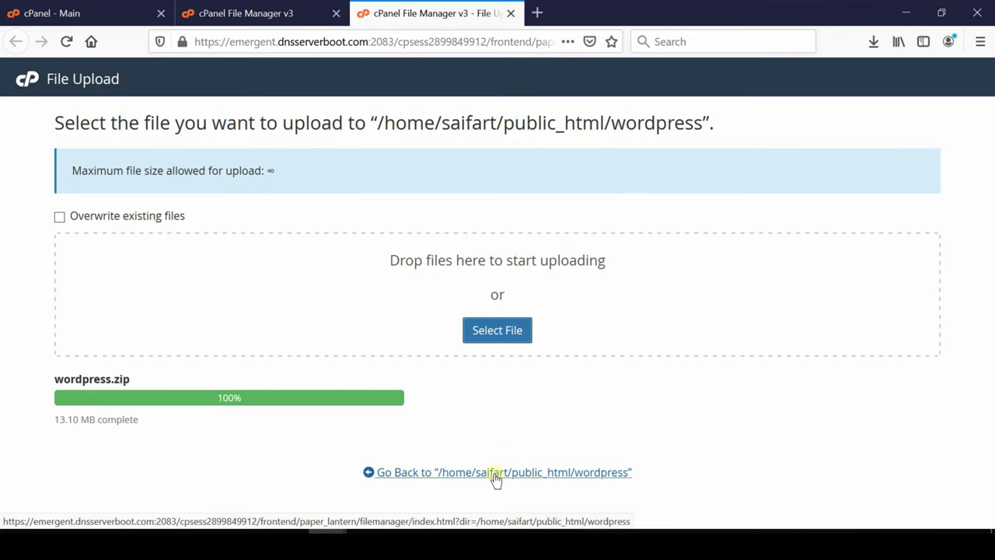
click(496, 473)
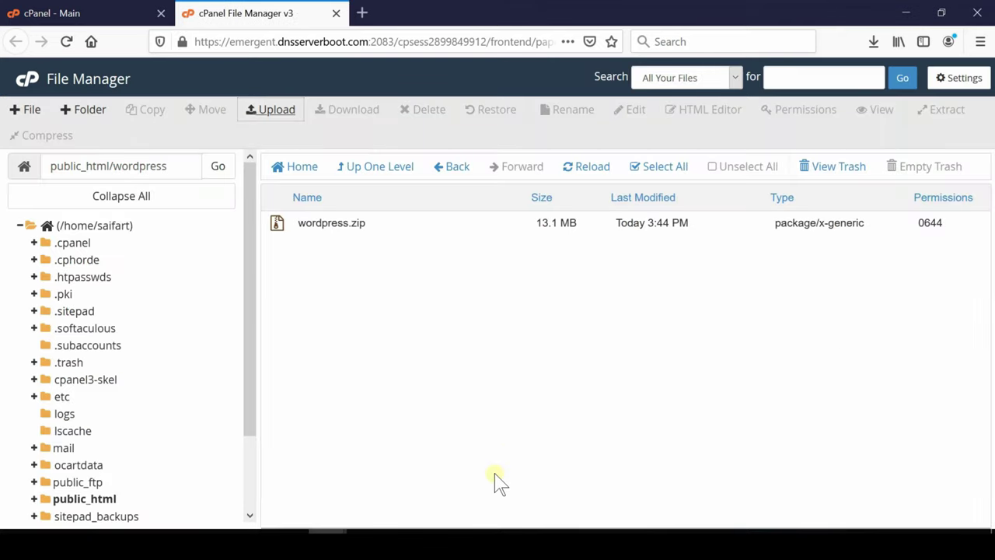
- Extract wordpress.zip into public_html/wordpress, then return to the public_html listing
click(368, 223)
right_click(368, 223)
click(407, 398)
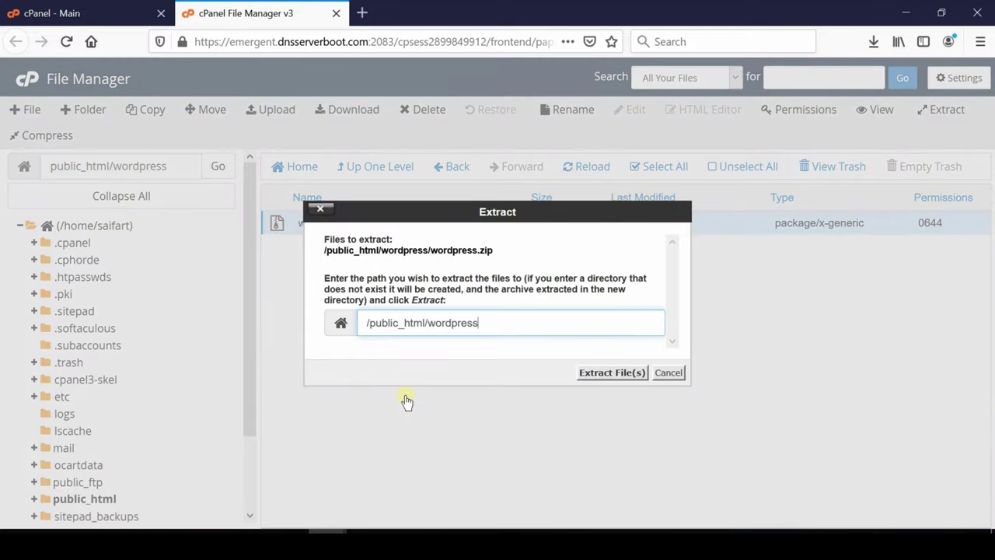
click(602, 375)
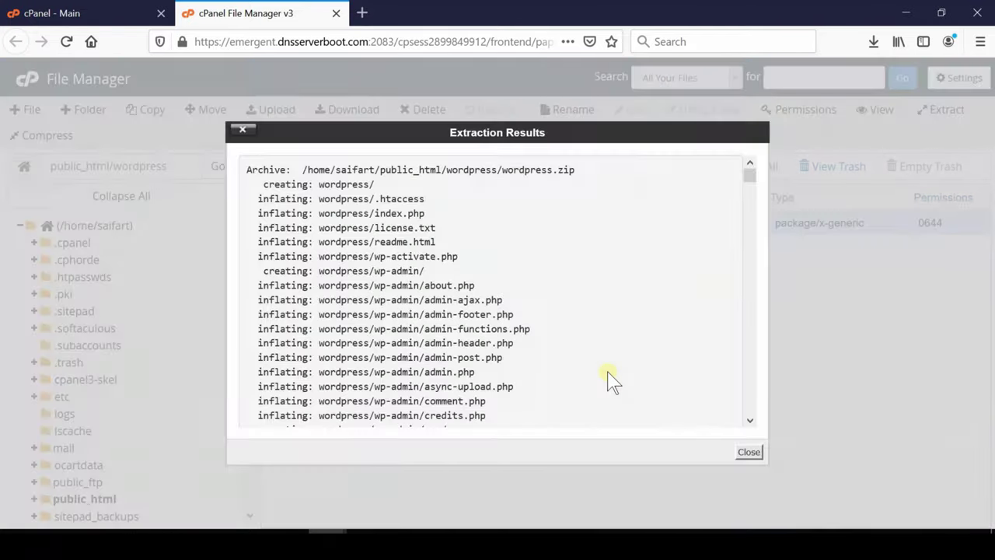
click(749, 454)
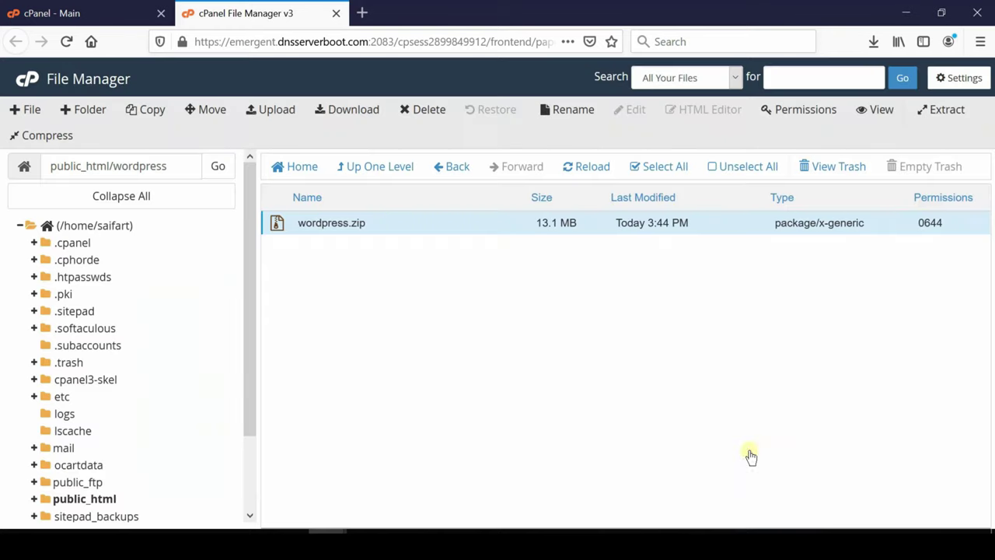
click(360, 170)
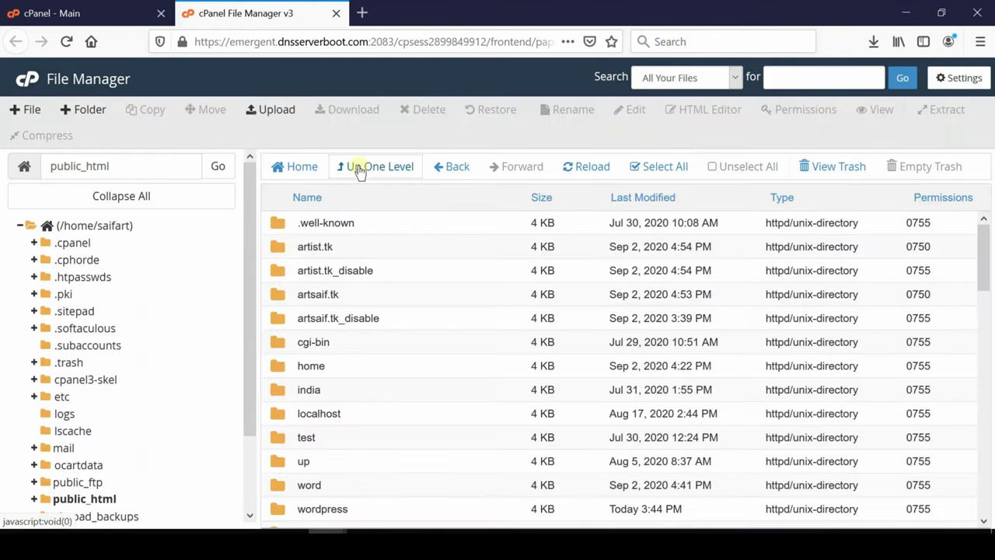
click(275, 509)
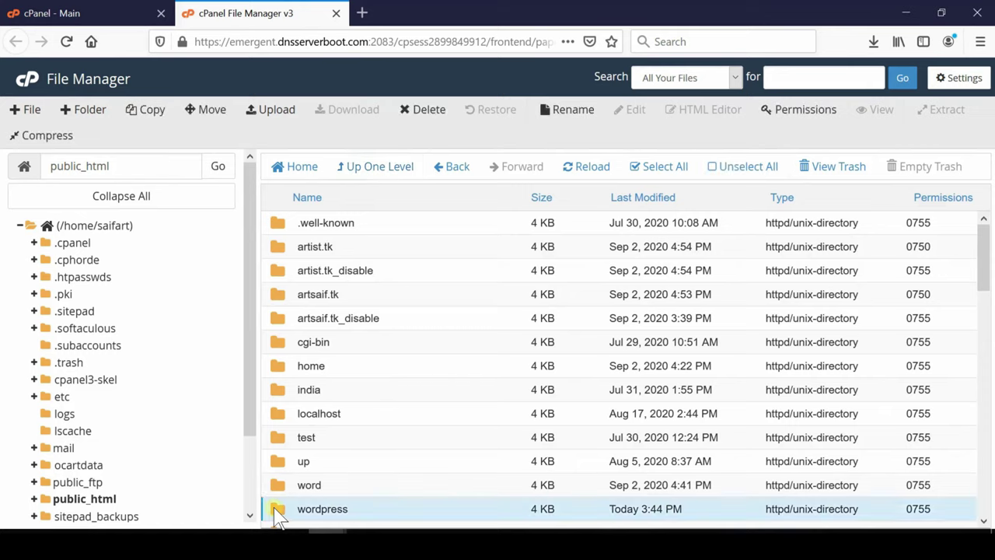
- Move every file from the nested wordpress folder up into /public_html/wordpress/
double_click(275, 510)
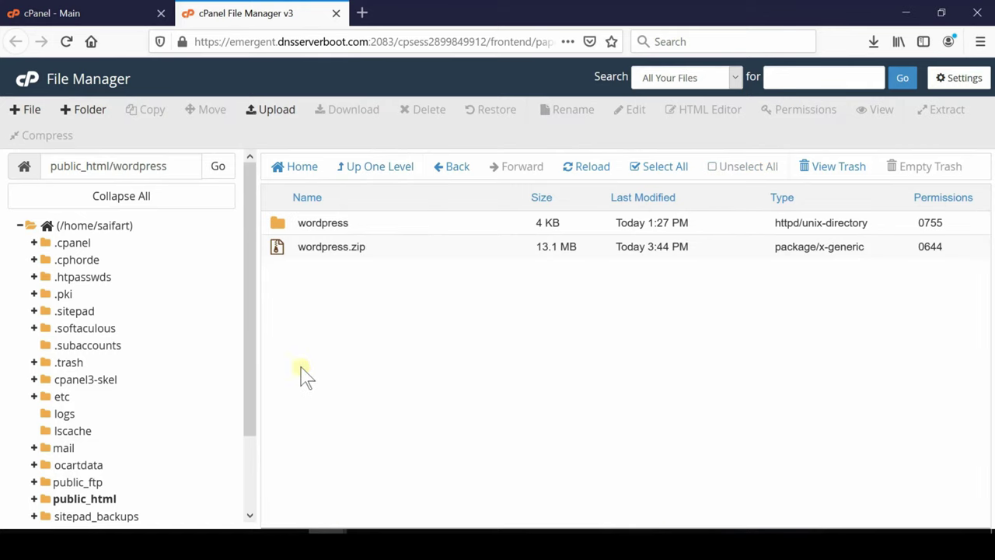
double_click(325, 224)
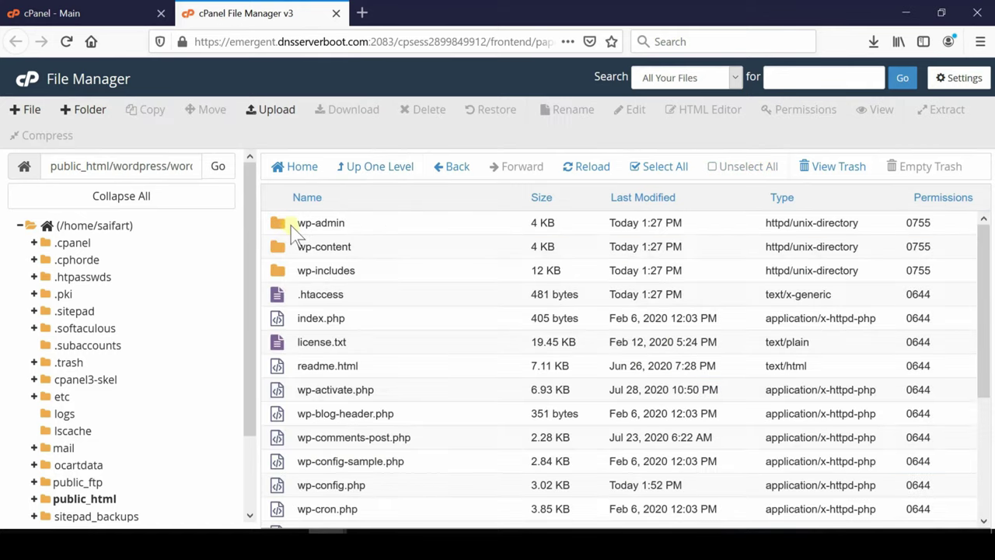
click(291, 226)
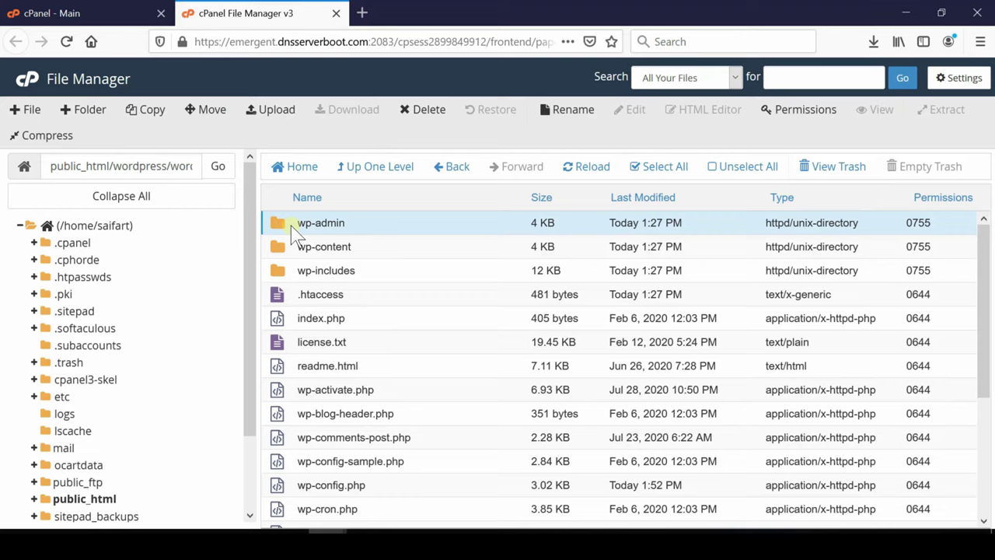
click(658, 166)
right_click(496, 255)
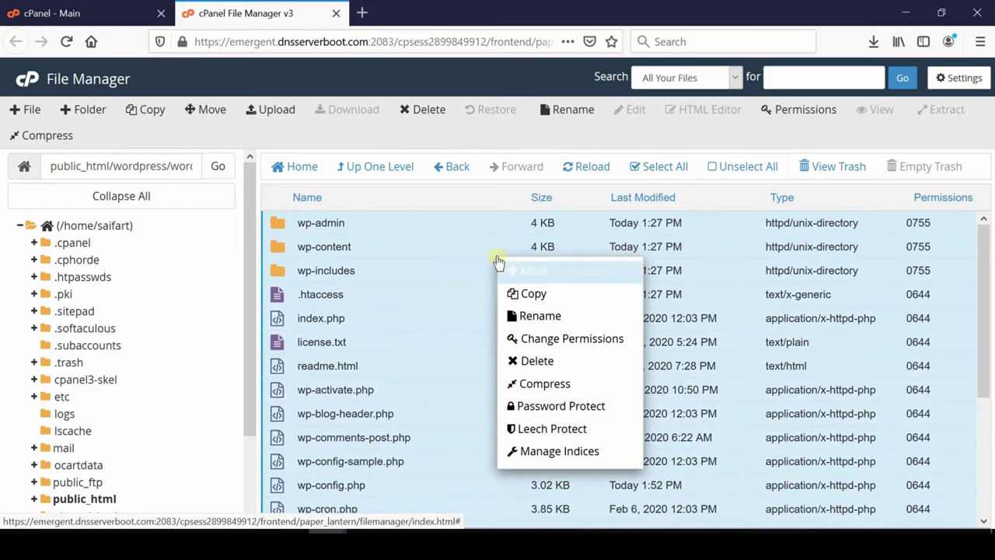
click(541, 272)
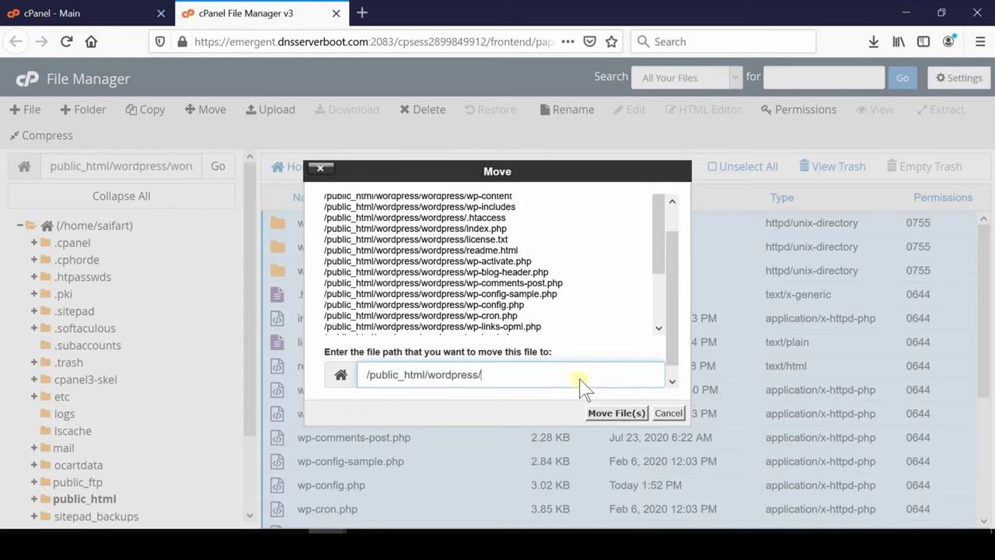
click(613, 413)
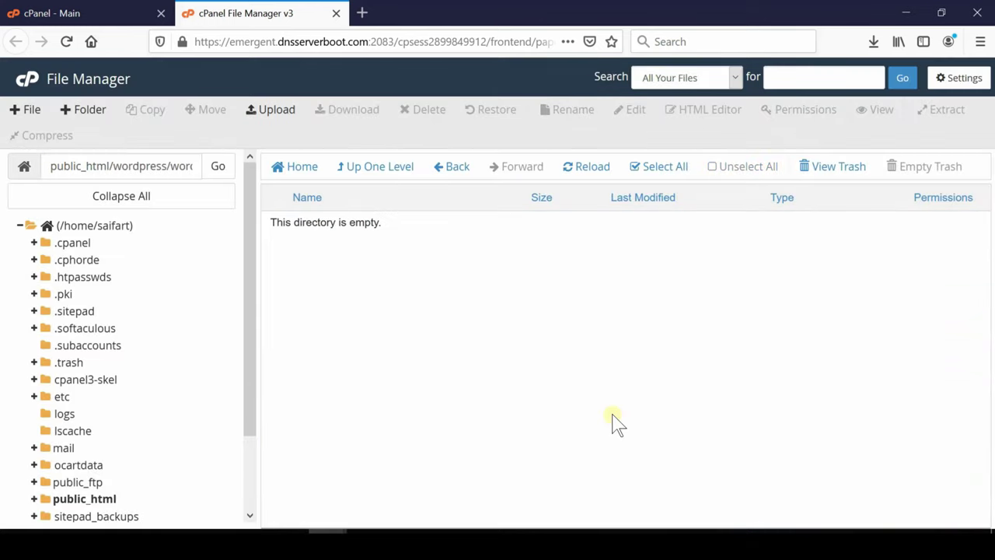
click(389, 166)
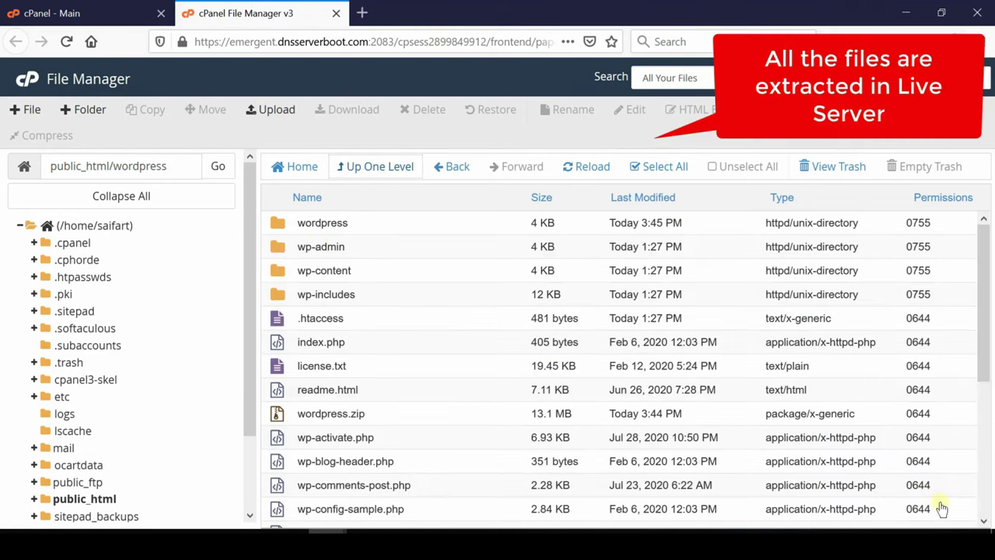
- Open public_html/wordpress/wp-config.php in the cPanel code editor
middle_click(942, 505)
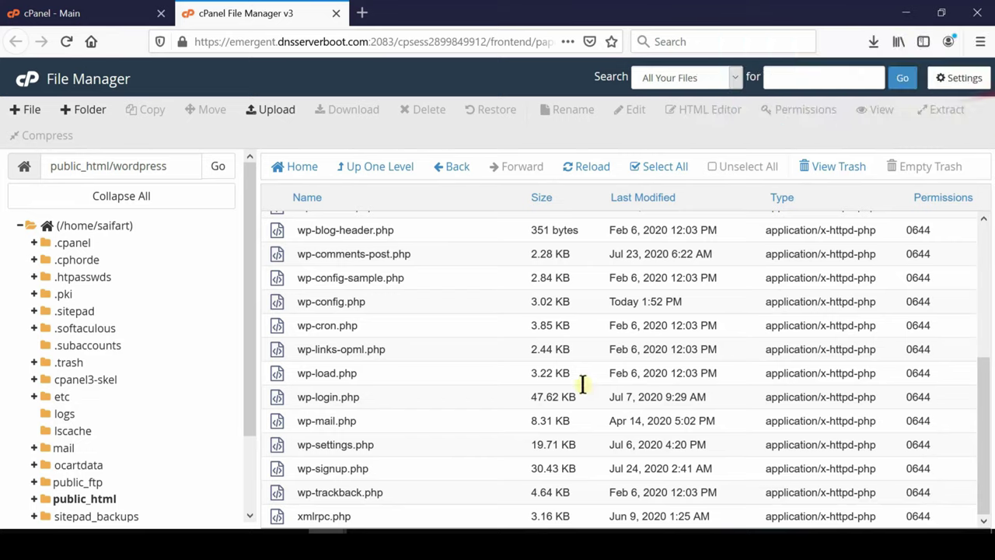
click(333, 301)
right_click(384, 303)
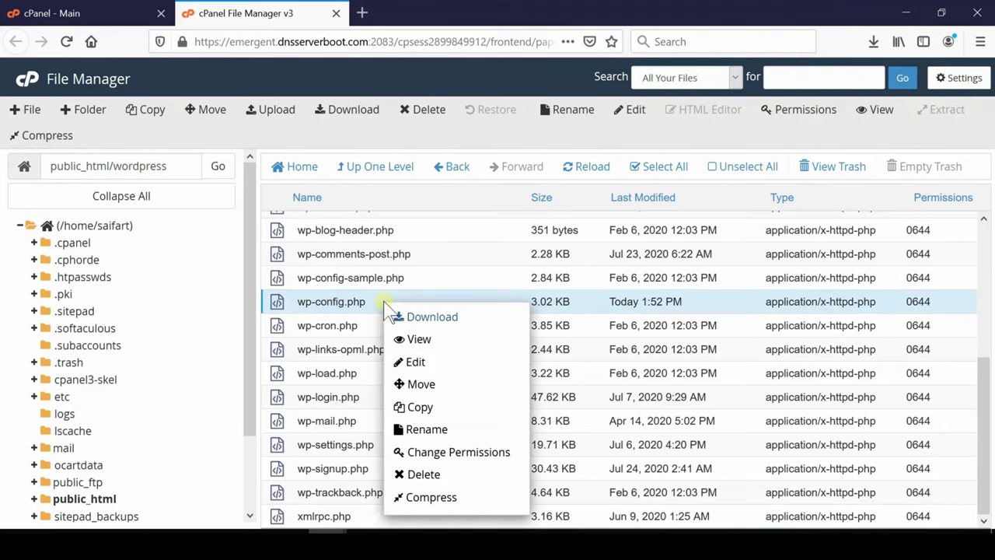
click(415, 362)
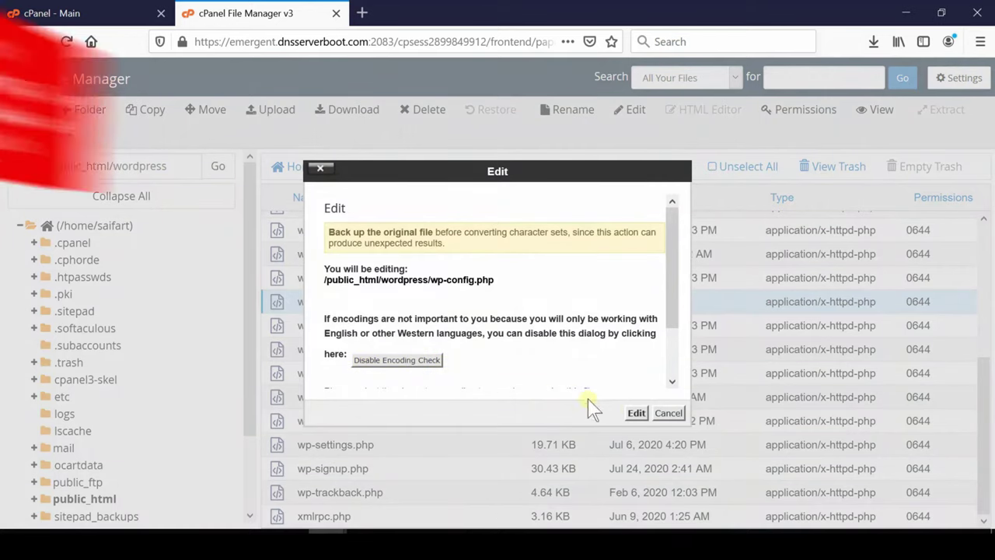
click(636, 413)
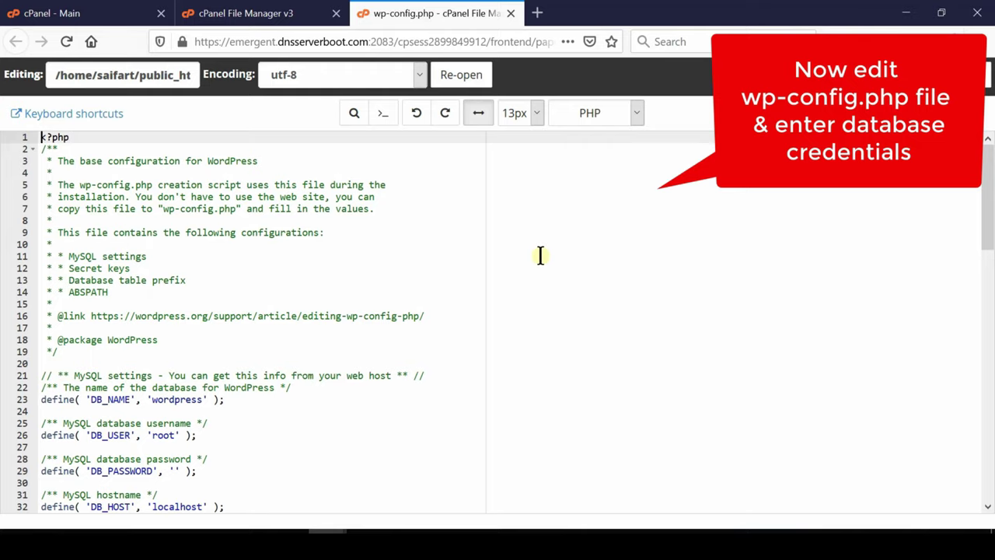
- Change DB_NAME and DB_USER in wp-config.php to saifart_word
key(Down)
key(Down)
key(Down)
key(Down)
key(Down)
key(Down)
key(Down)
key(Down)
key(Down)
key(Down)
key(Down)
key(Down)
key(Down)
key(Down)
key(Down)
key(Down)
key(Down)
key(Down)
key(Down)
key(Down)
key(End)
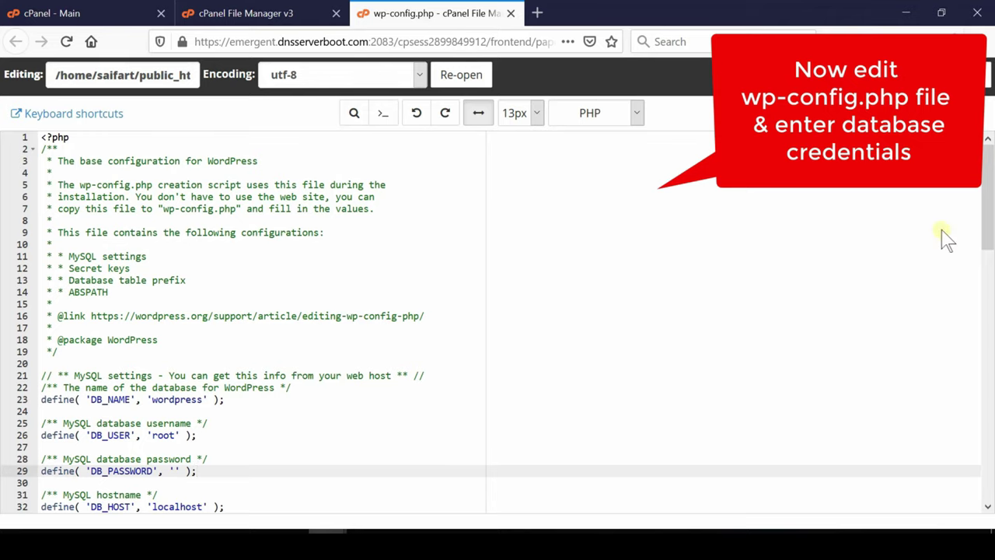
scroll(991, 237, down, 5)
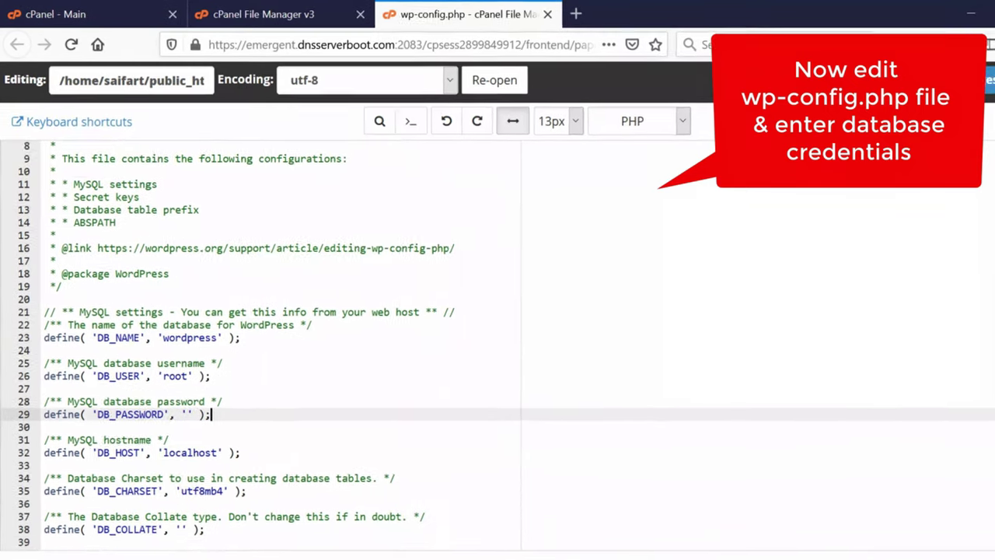
scroll(991, 237, down, 2)
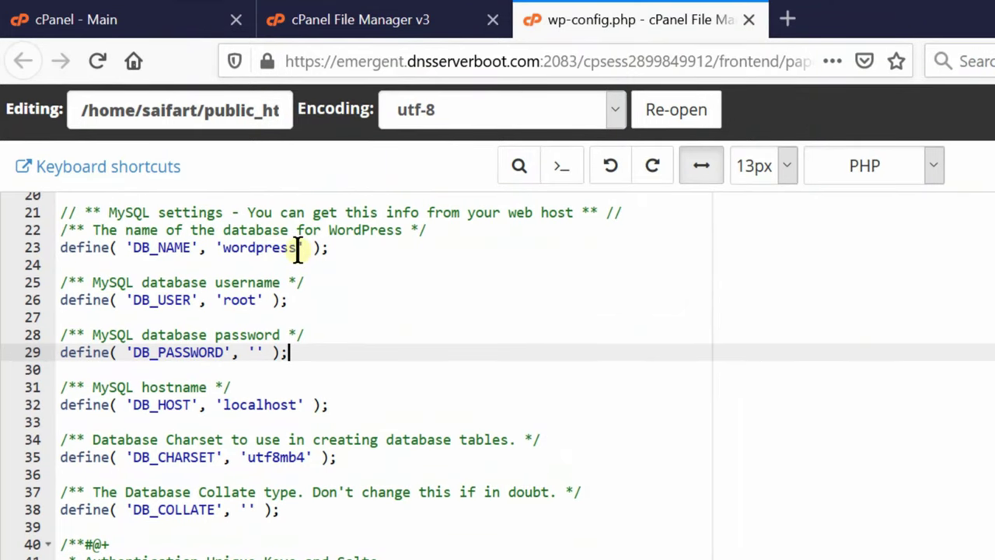
click(297, 247)
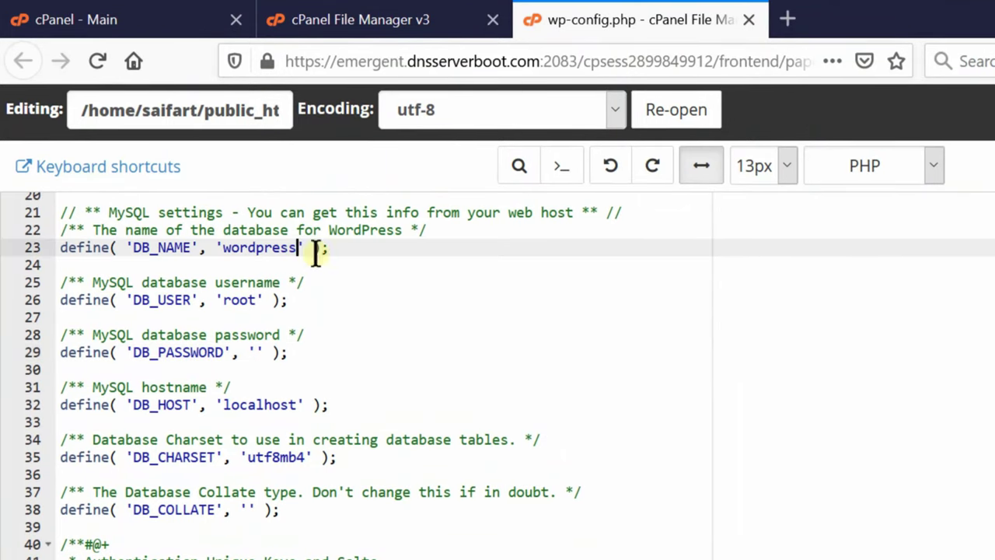
key(BackSpace)
key(BackSpace)
key(BackSpace)
key(BackSpace)
key(BackSpace)
key(BackSpace)
key(BackSpace)
key(BackSpace)
key(BackSpace)
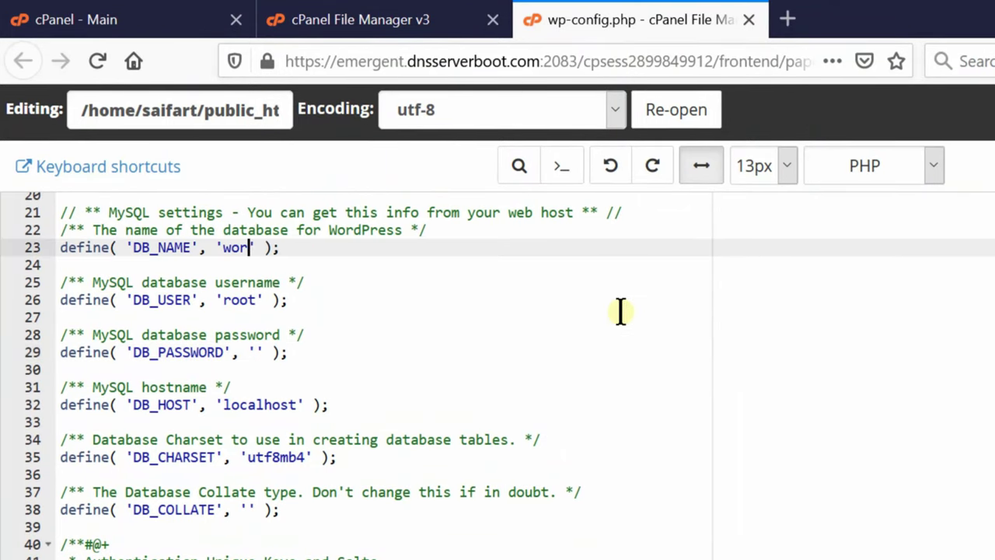
text(saifart)
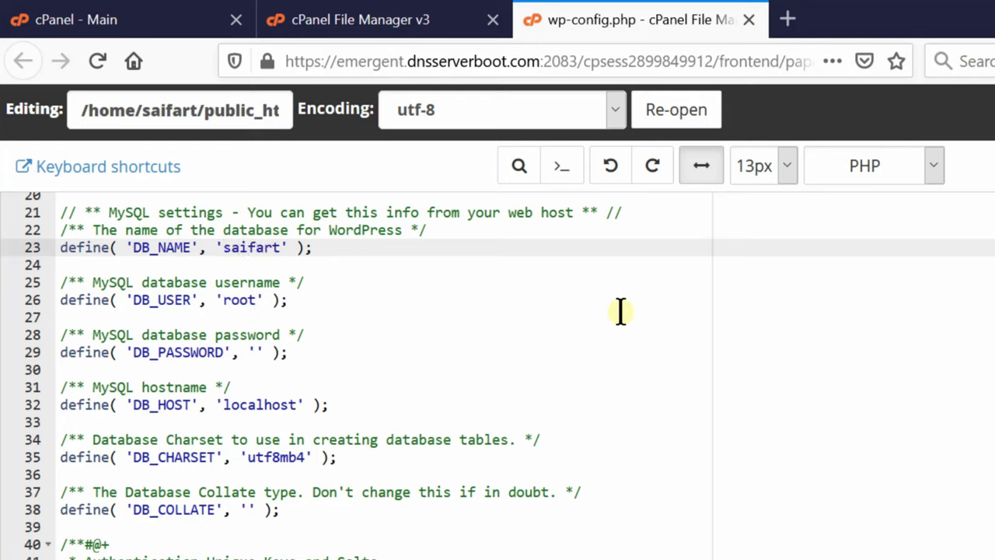
text(_word)
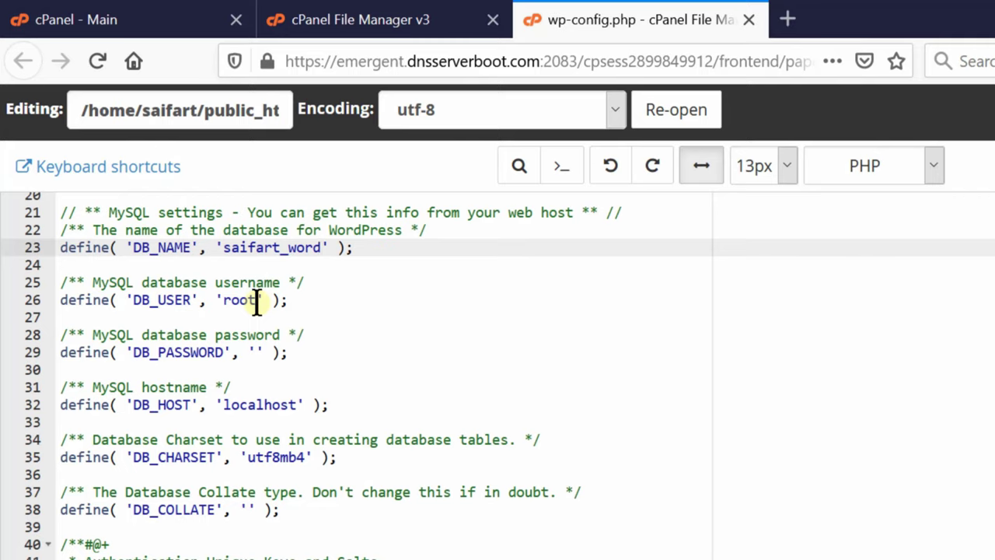
click(257, 303)
key(BackSpace)
key(BackSpace)
key(BackSpace)
key(BackSpace)
text(sai)
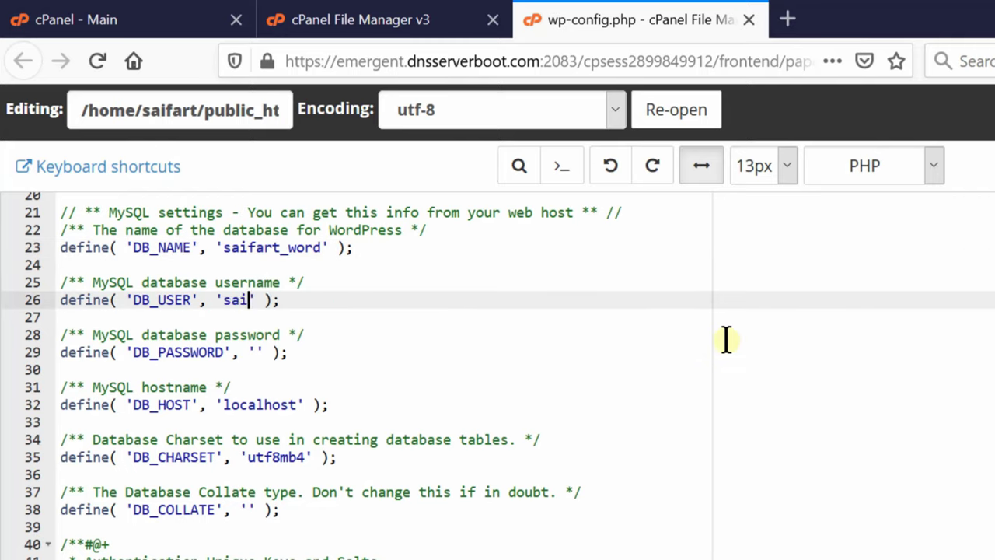
text(fart_word)
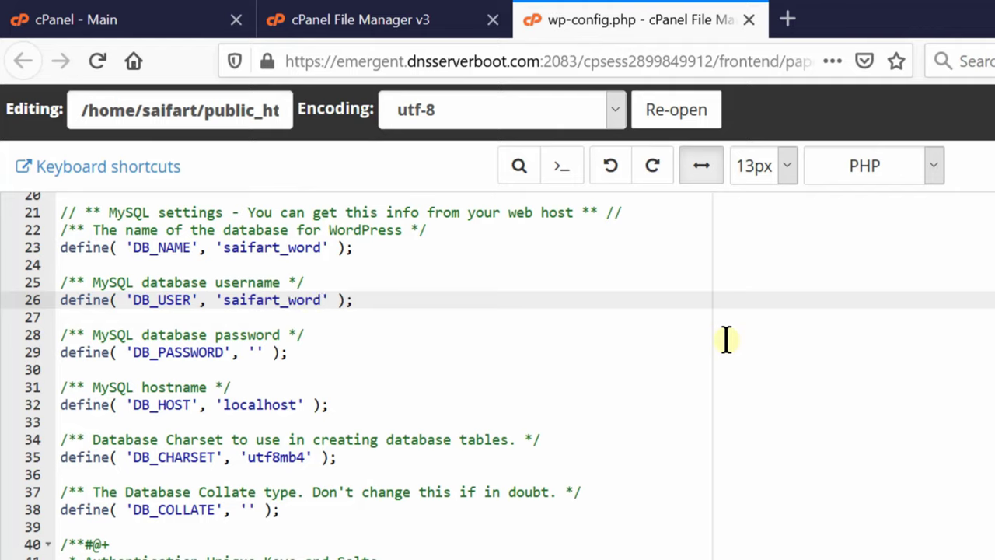
- Enter the hosting database password as DB_PASSWORD and save wp-config.php
click(255, 352)
text(**)
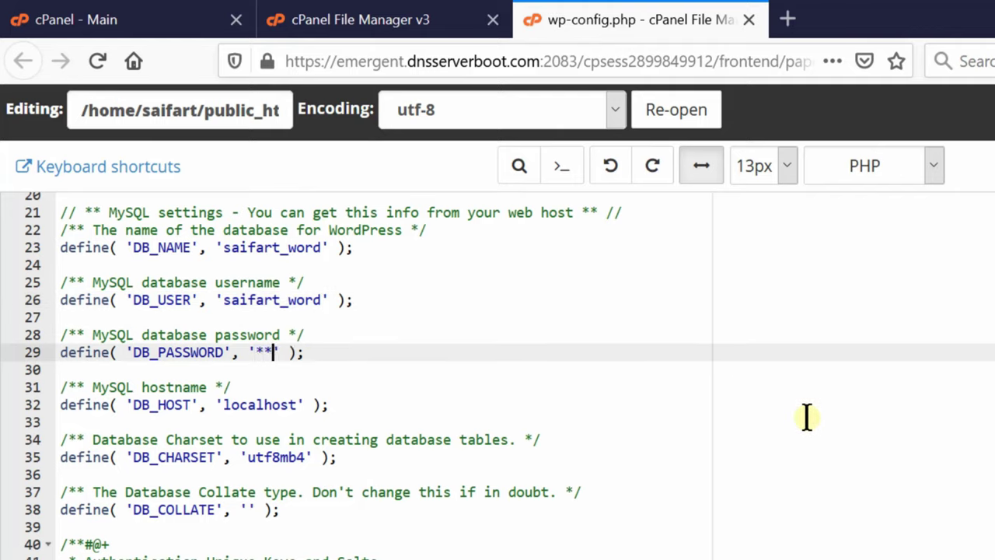
text(**********)
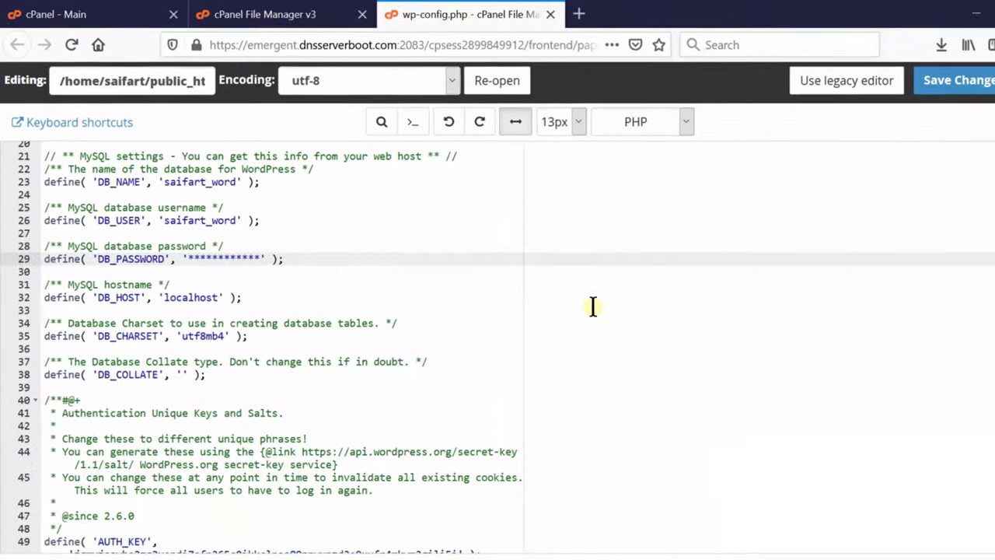
click(929, 77)
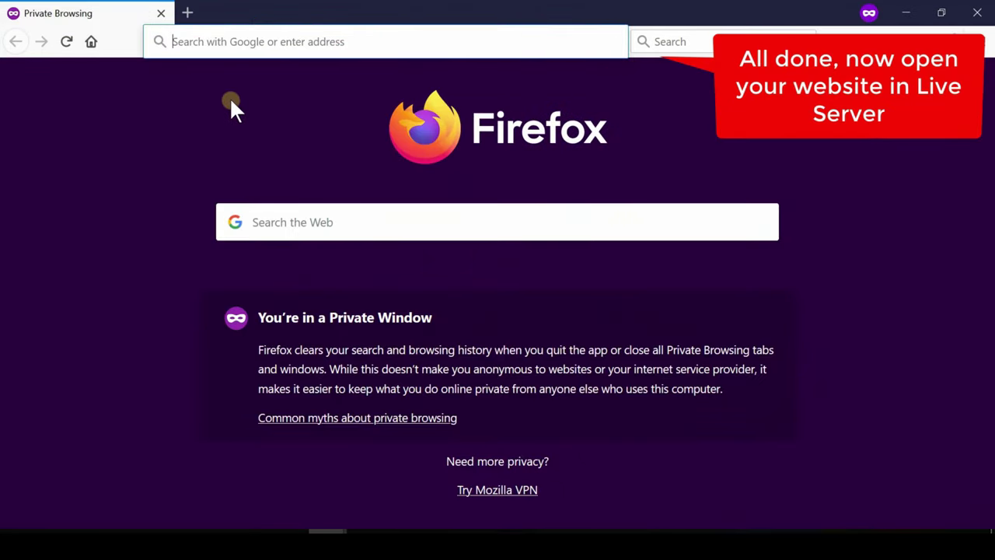
- Load saifart.tk/wordpress in Firefox to check the live My Blog site
text(sai)
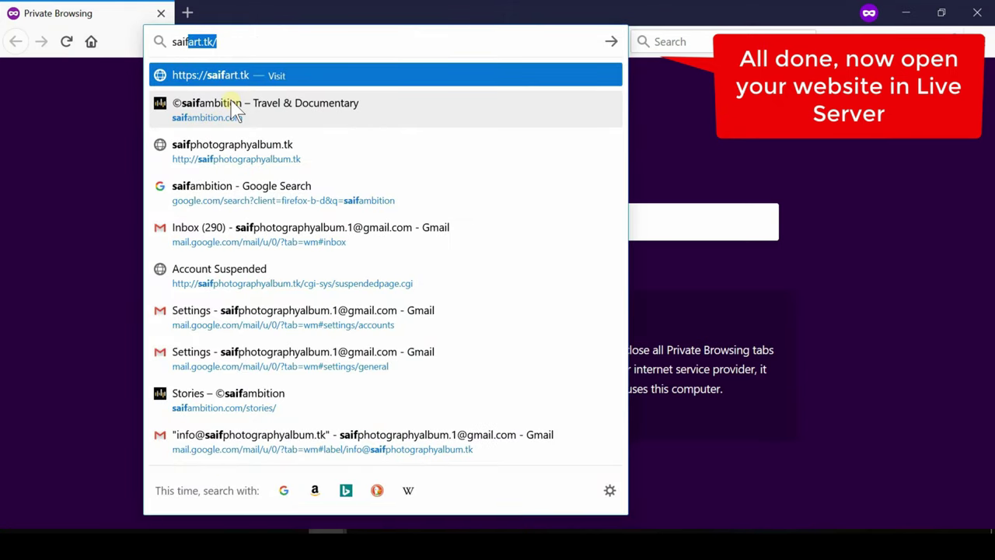
text(fart.tk)
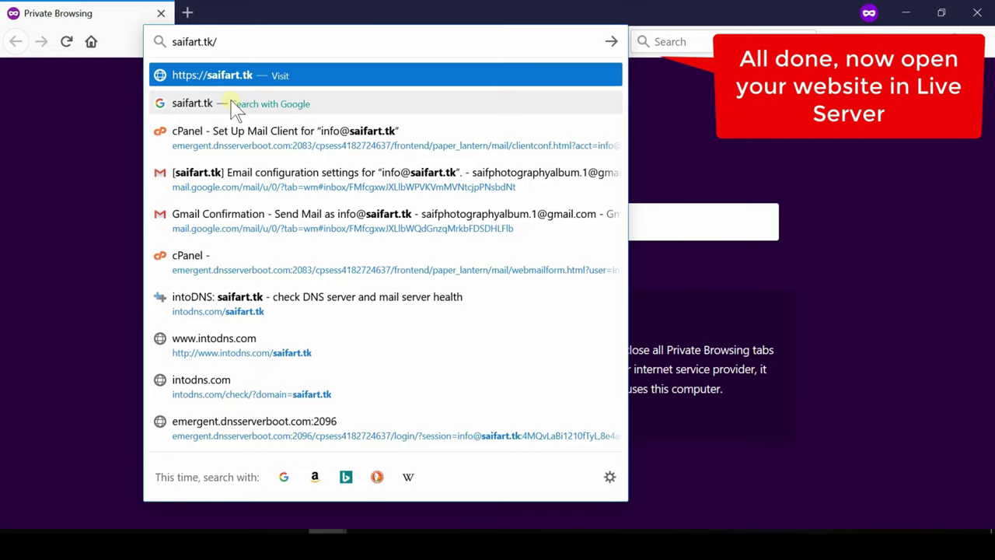
text(/wordpress)
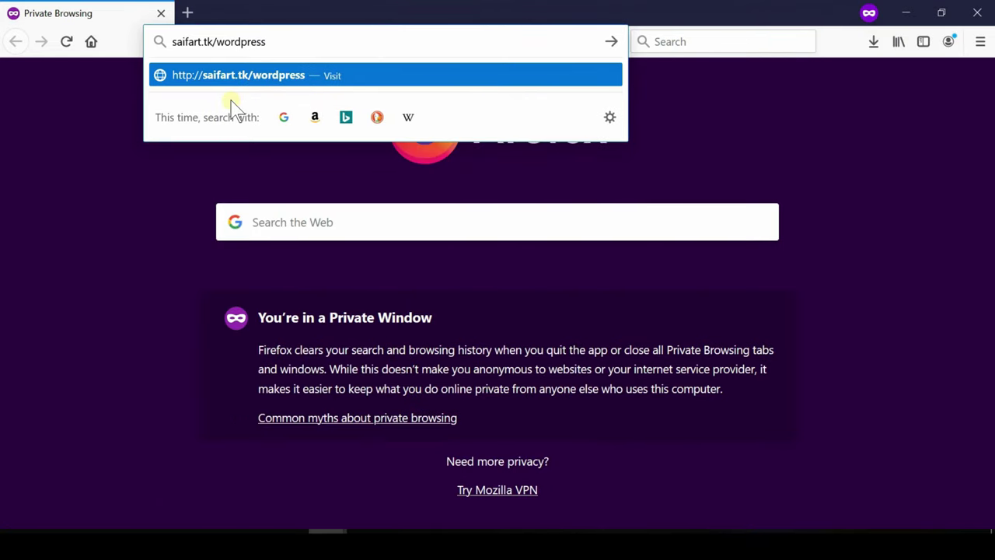
key(Return)
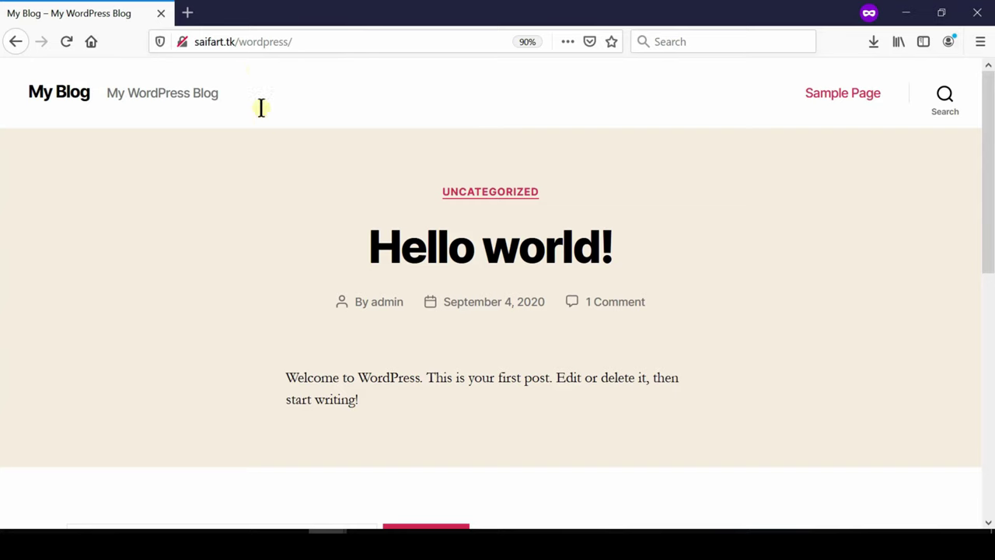
- Switch to the localhost Firefox window showing the local My Blog site
mouse_move(326, 543)
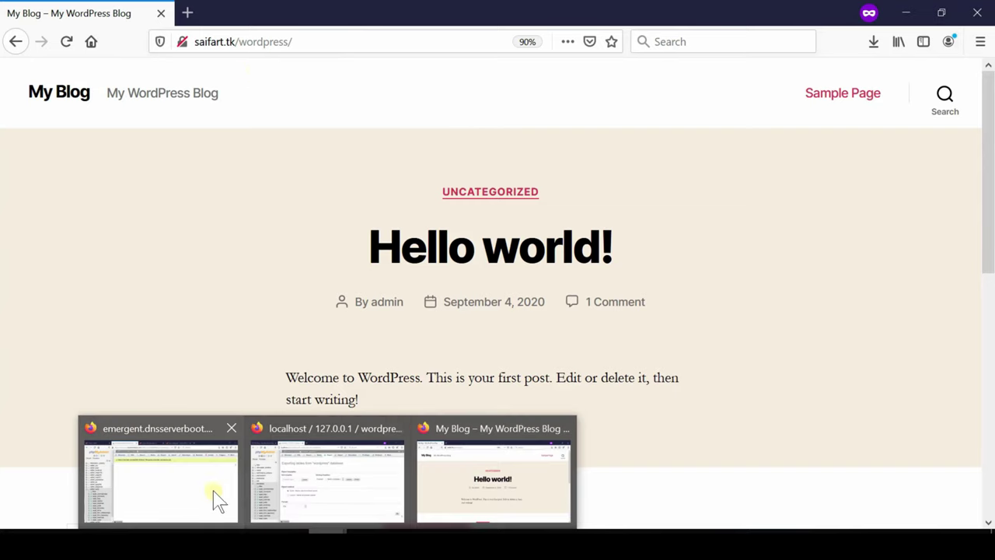
click(189, 478)
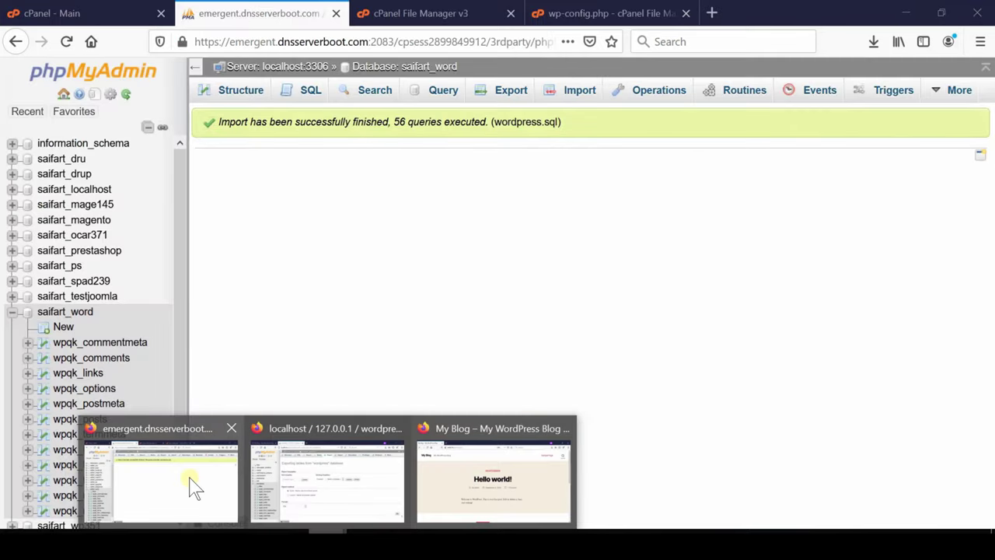
mouse_move(322, 486)
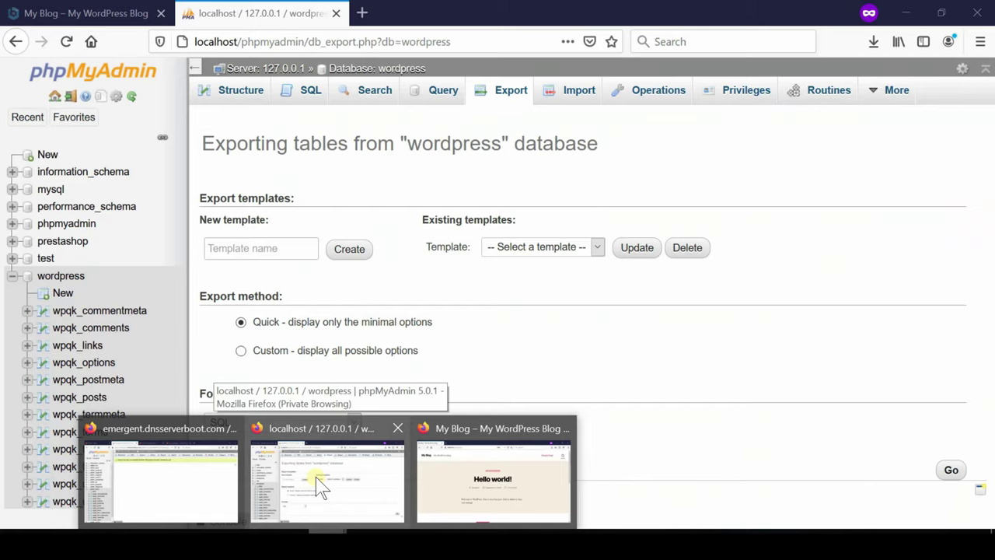
click(315, 476)
click(82, 13)
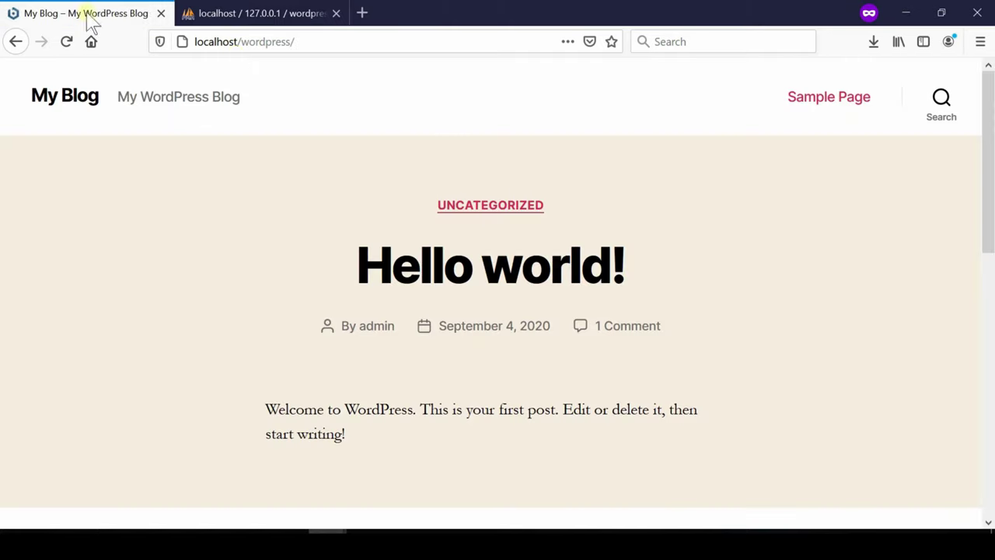